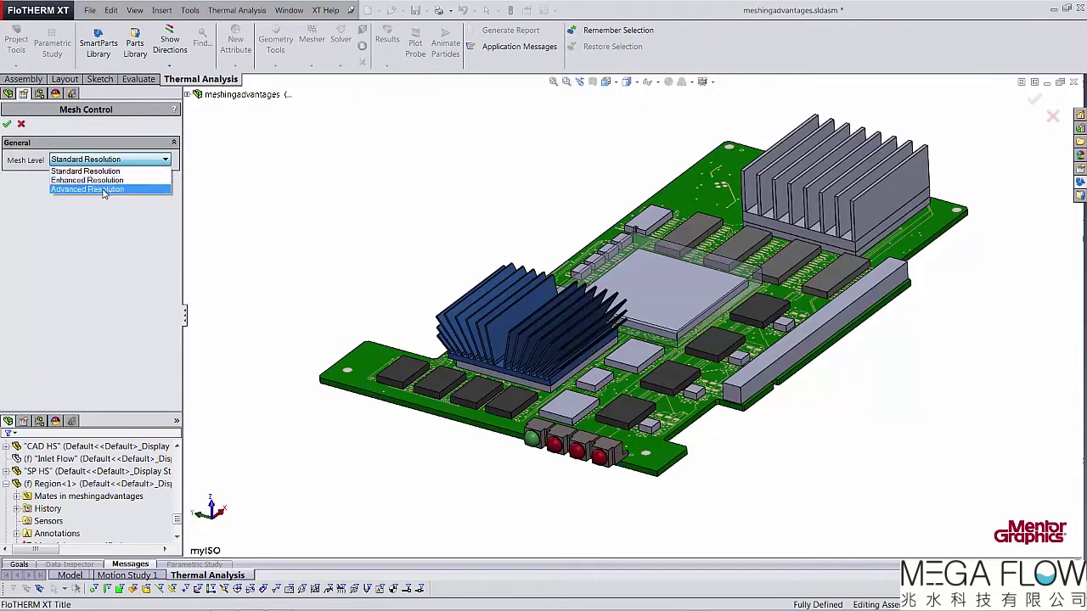
Set the project's mesh control level to Standard Resolution and apply it.
{"action": "left_click", "coordinate": [116, 172]}
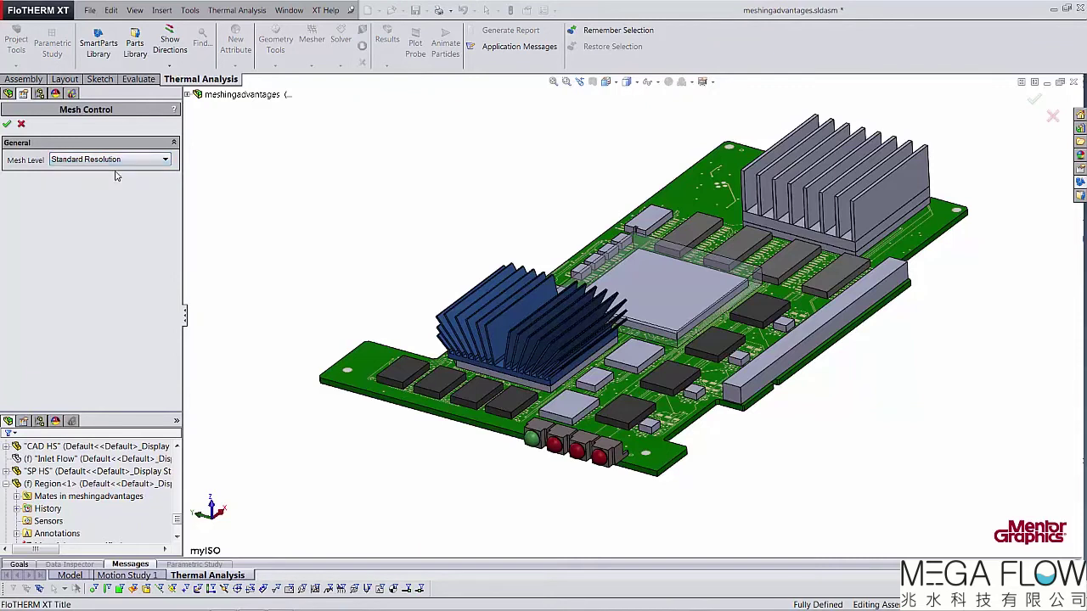
{"action": "left_click", "coordinate": [7, 125]}
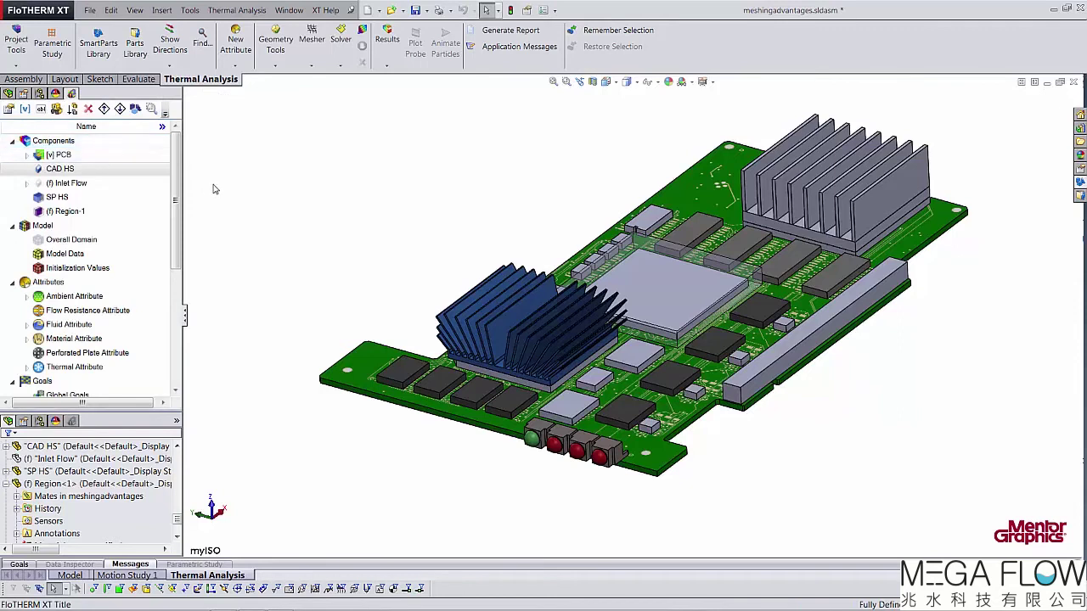
Examine the local mesh settings of the top-level Components node against the straight-finned heat sink, and close them without changes.
{"action": "double_click", "coordinate": [64, 141]}
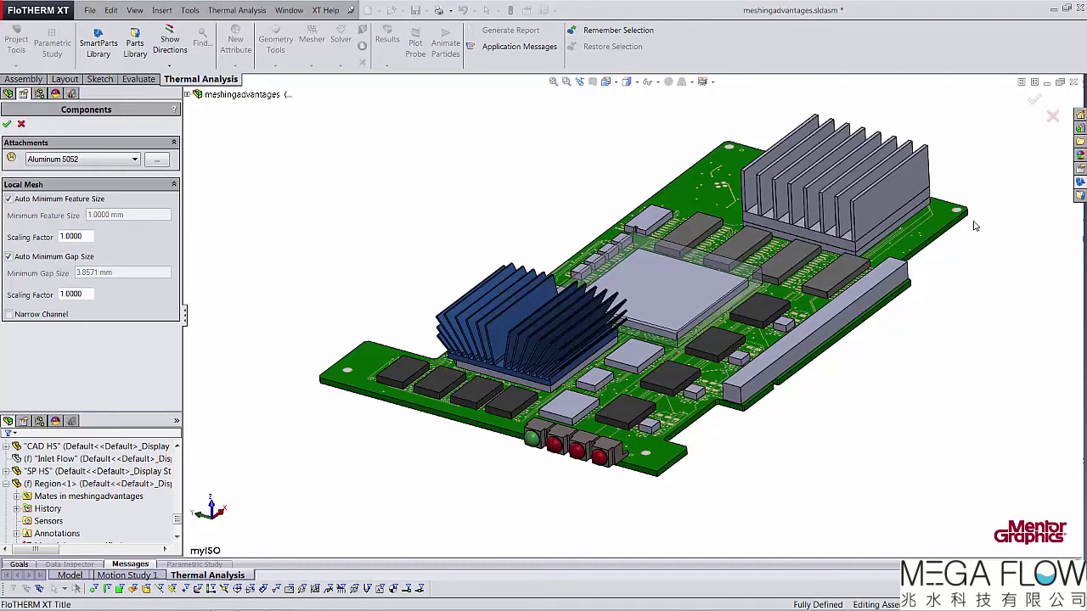
{"action": "scroll", "coordinate": [951, 226], "scroll_direction": "down", "scroll_amount": 6}
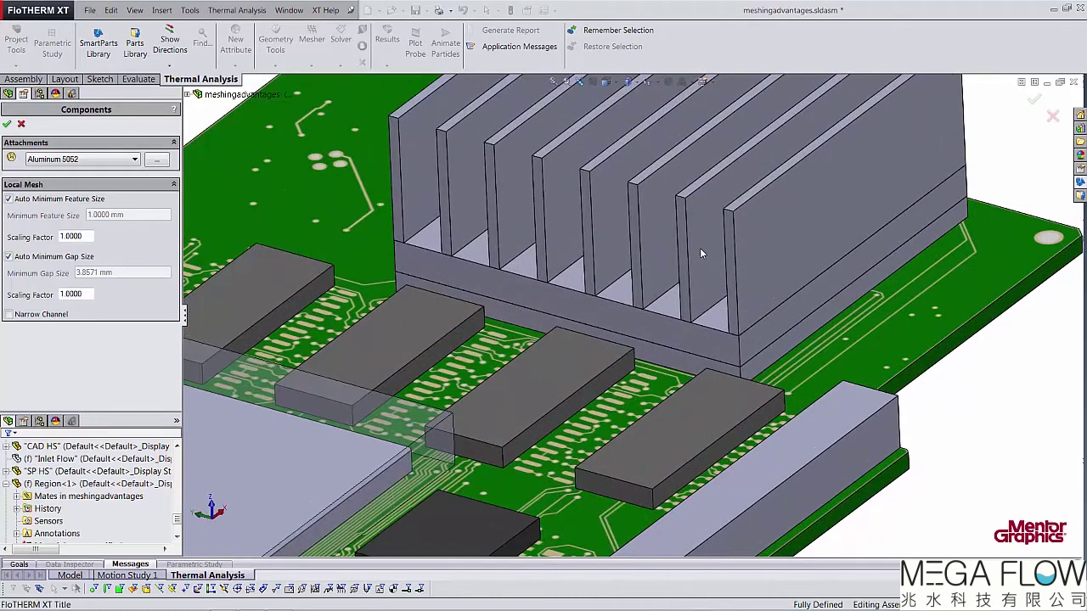
{"action": "scroll", "coordinate": [700, 246], "scroll_direction": "up", "scroll_amount": 5}
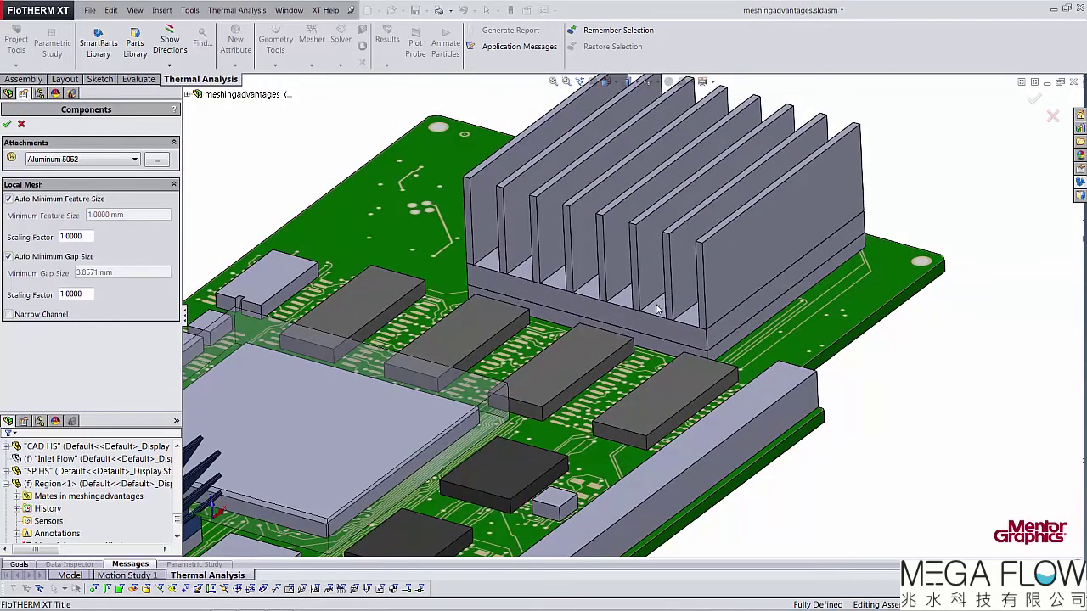
{"action": "scroll", "coordinate": [660, 305], "scroll_direction": "up", "scroll_amount": 3}
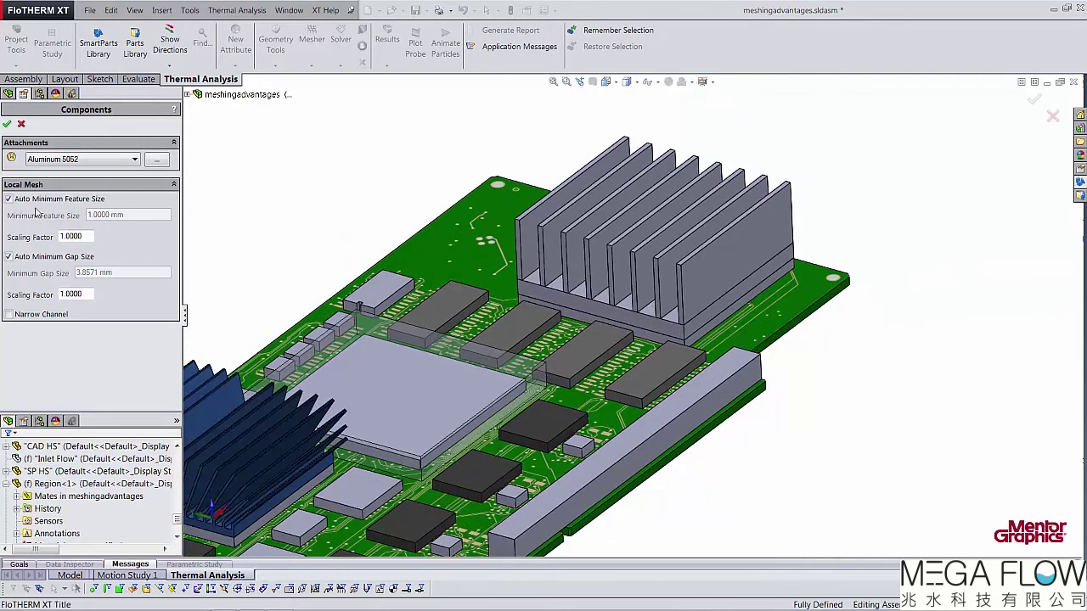
{"action": "left_click", "coordinate": [21, 124]}
Enable a local mesh on the SP HS heat sink with automatic minimum feature and gap sizes and Narrow Channel turned on.
{"action": "scroll", "coordinate": [269, 228], "scroll_direction": "up", "scroll_amount": 3}
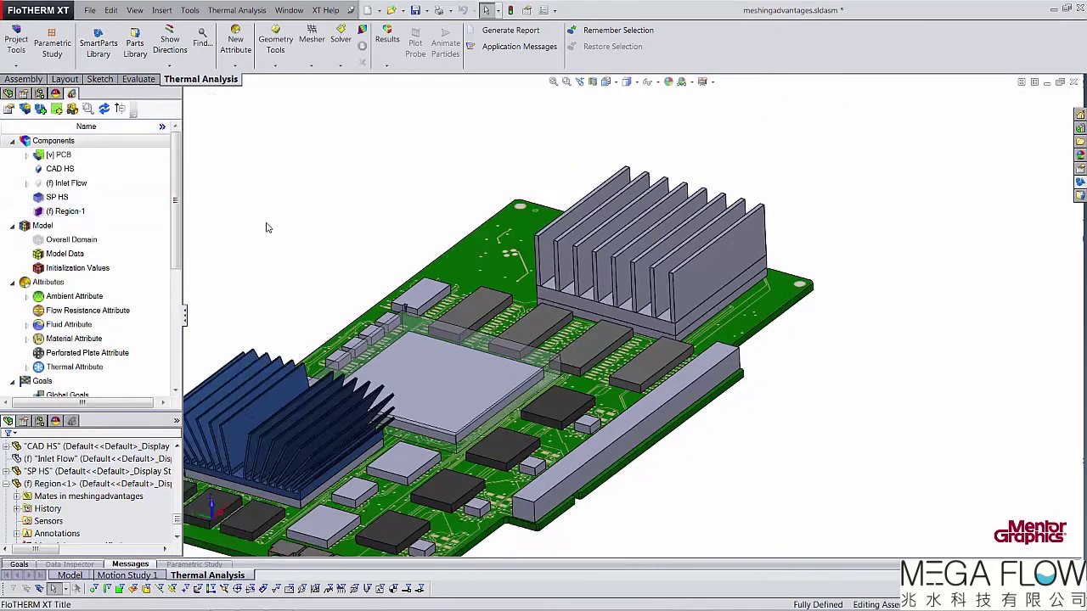
{"action": "scroll", "coordinate": [518, 251], "scroll_direction": "down", "scroll_amount": 5}
{"action": "scroll", "coordinate": [503, 325], "scroll_direction": "up", "scroll_amount": 3}
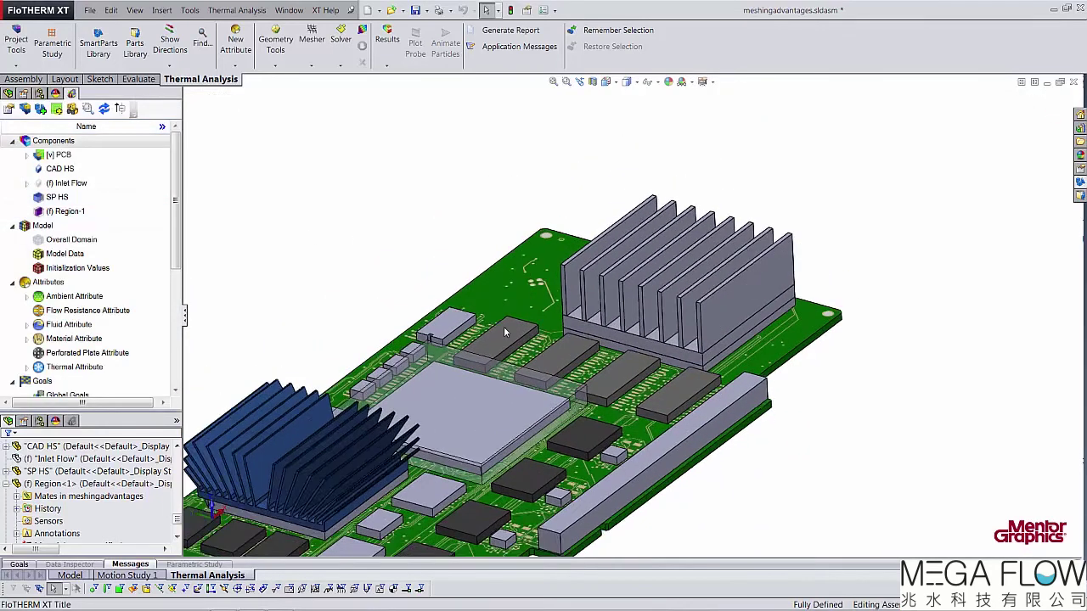
{"action": "scroll", "coordinate": [341, 433], "scroll_direction": "down", "scroll_amount": 3}
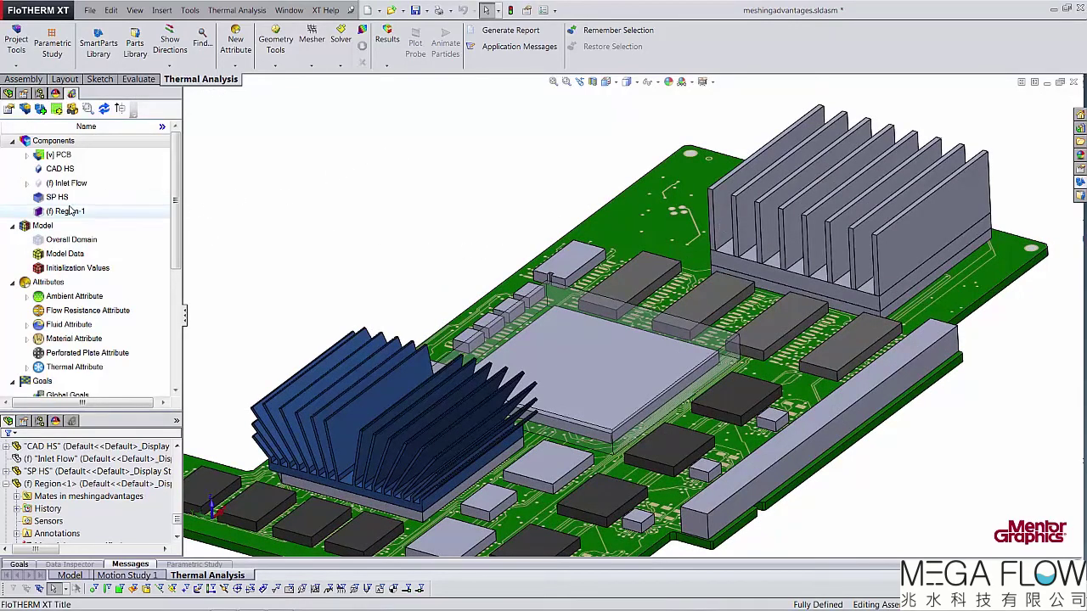
{"action": "left_click", "coordinate": [98, 198]}
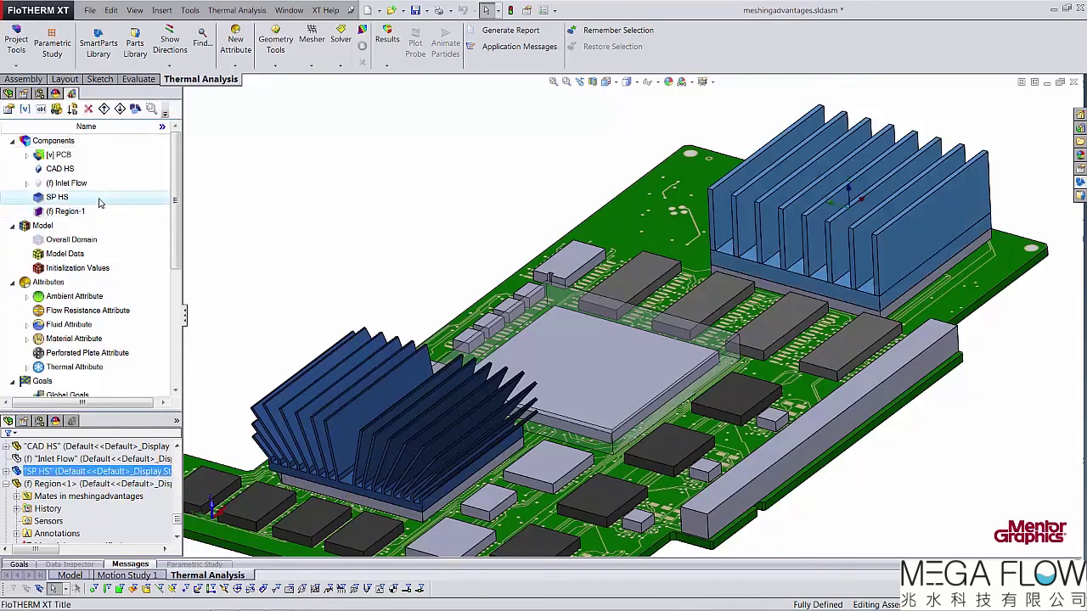
{"action": "double_click", "coordinate": [98, 202]}
{"action": "scroll", "coordinate": [174, 216], "scroll_direction": "down", "scroll_amount": 2}
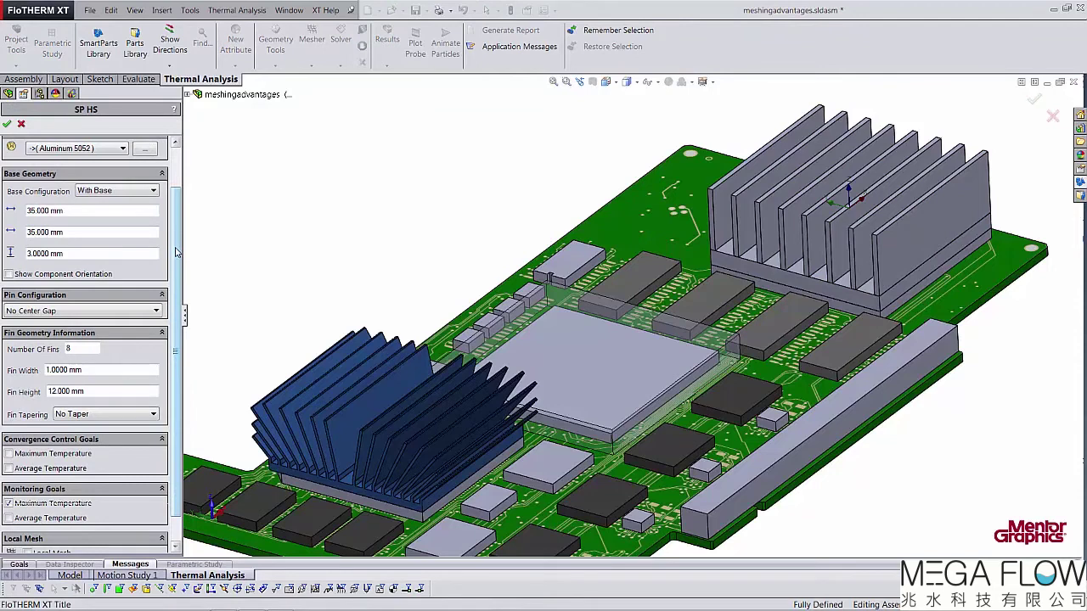
{"action": "scroll", "coordinate": [180, 319], "scroll_direction": "down", "scroll_amount": 1}
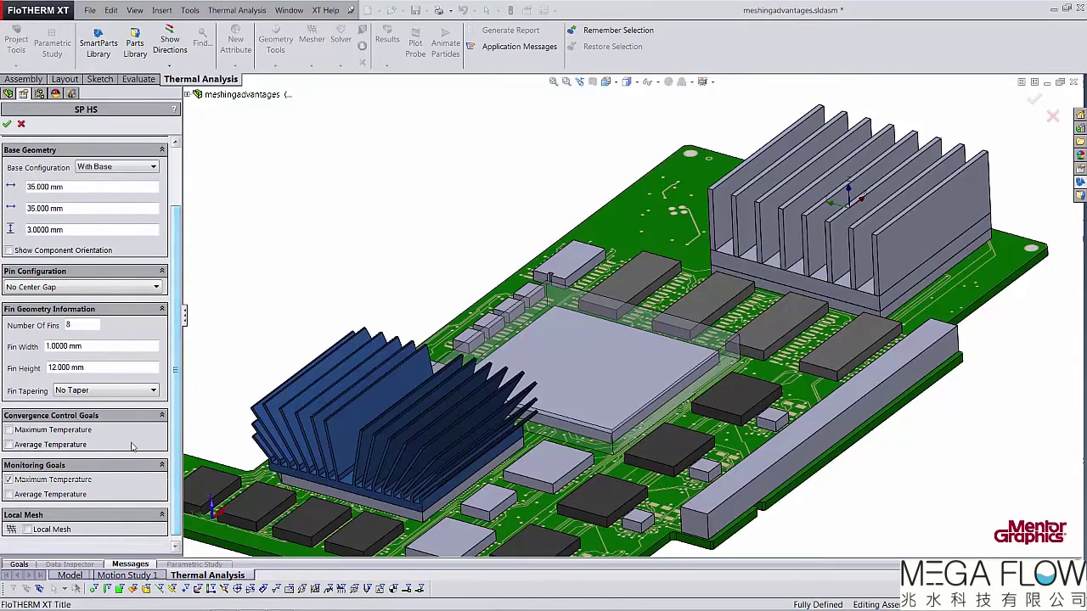
{"action": "left_click", "coordinate": [28, 530]}
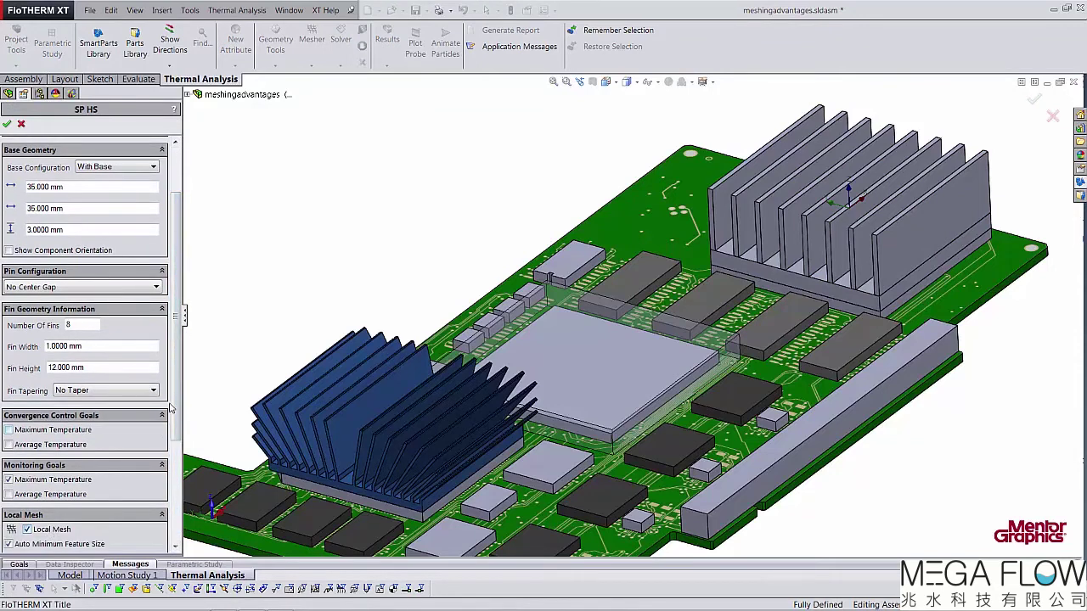
{"action": "scroll", "coordinate": [179, 432], "scroll_direction": "down", "scroll_amount": 2}
{"action": "left_click_drag", "start_coordinate": [179, 431], "coordinate": [180, 508]}
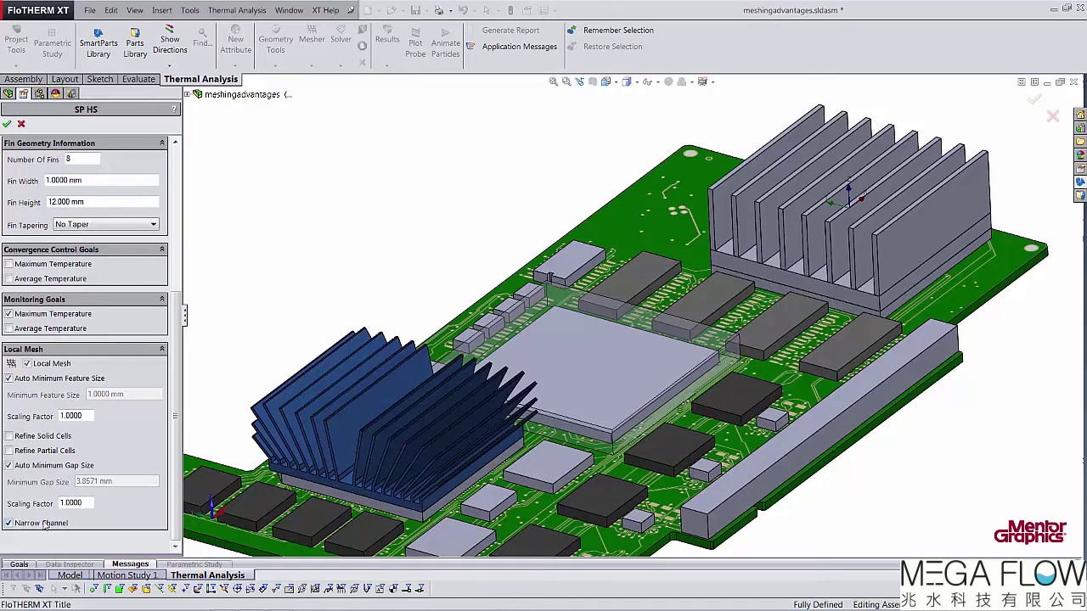
{"action": "left_click", "coordinate": [7, 124]}
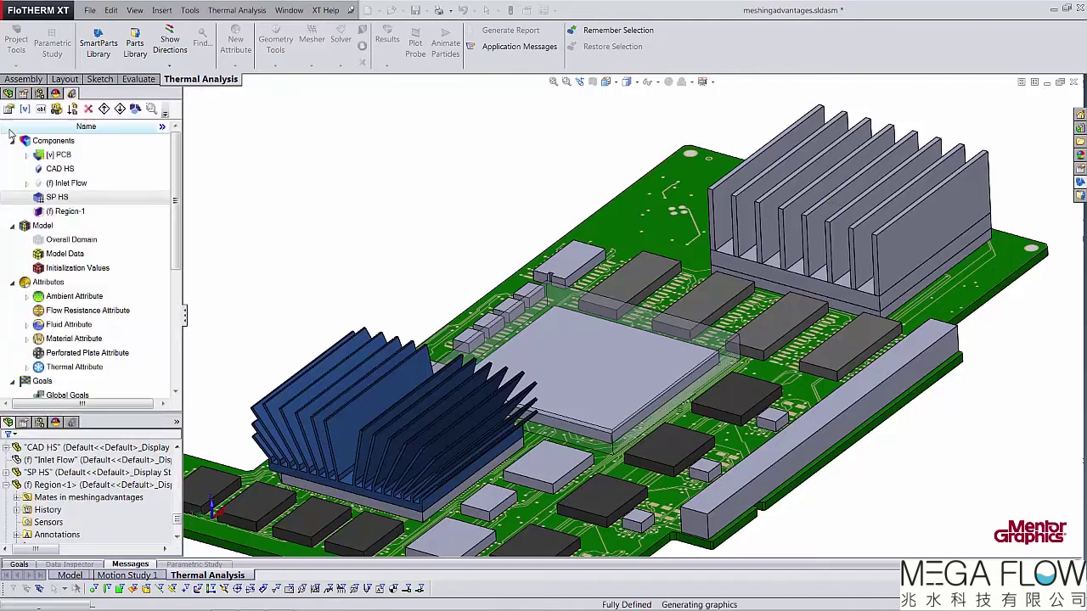
Enable a local mesh on the CAD HS heat sink and replace its automatic minimum feature size with 0.5 mm.
{"action": "left_click", "coordinate": [61, 168]}
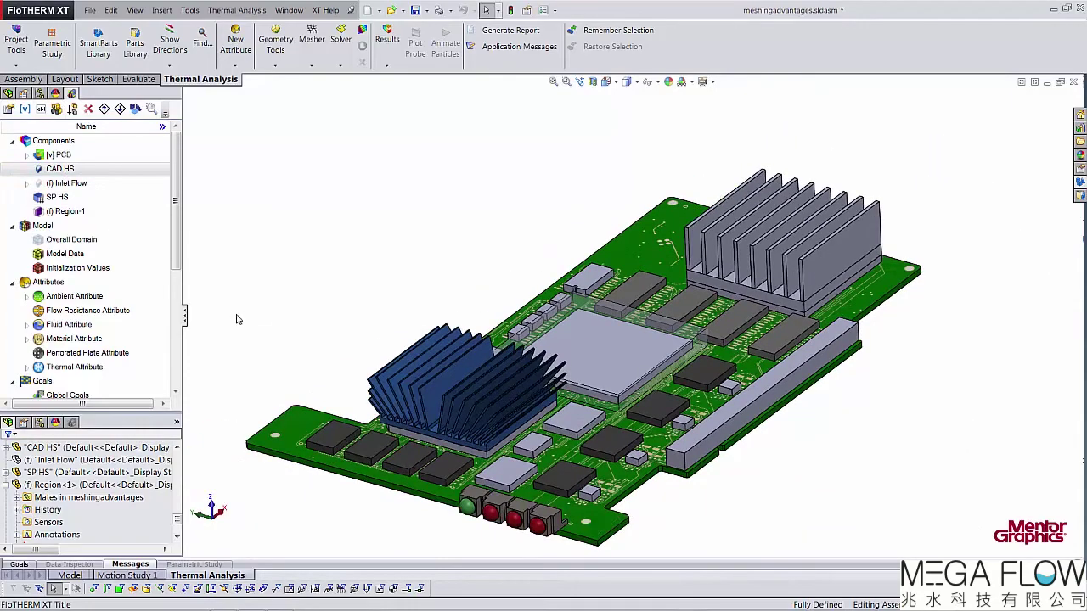
{"action": "scroll", "coordinate": [479, 401], "scroll_direction": "up", "scroll_amount": 10}
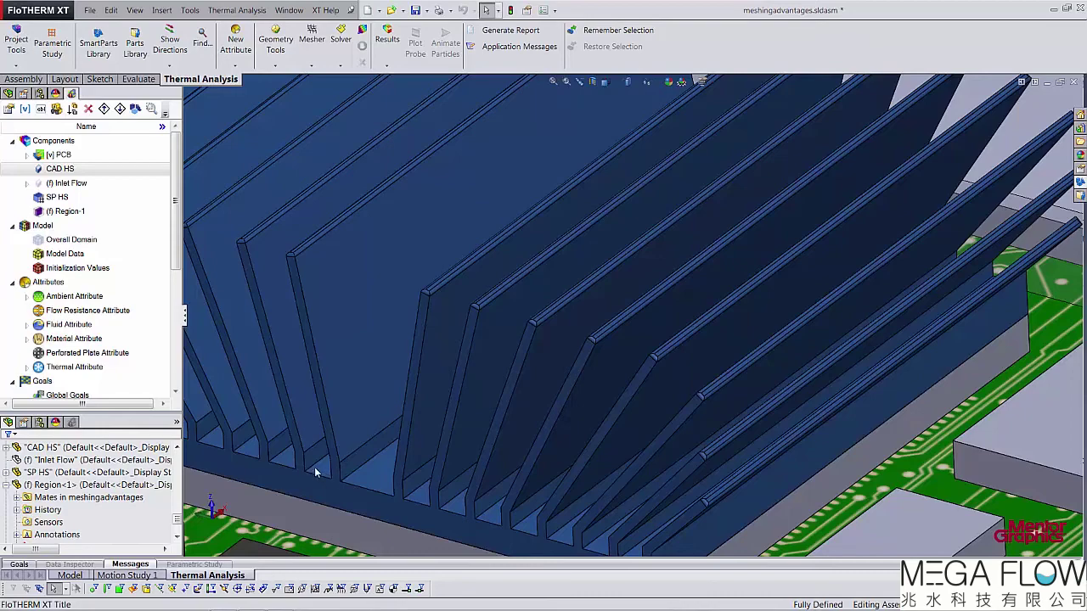
{"action": "key", "text": "f"}
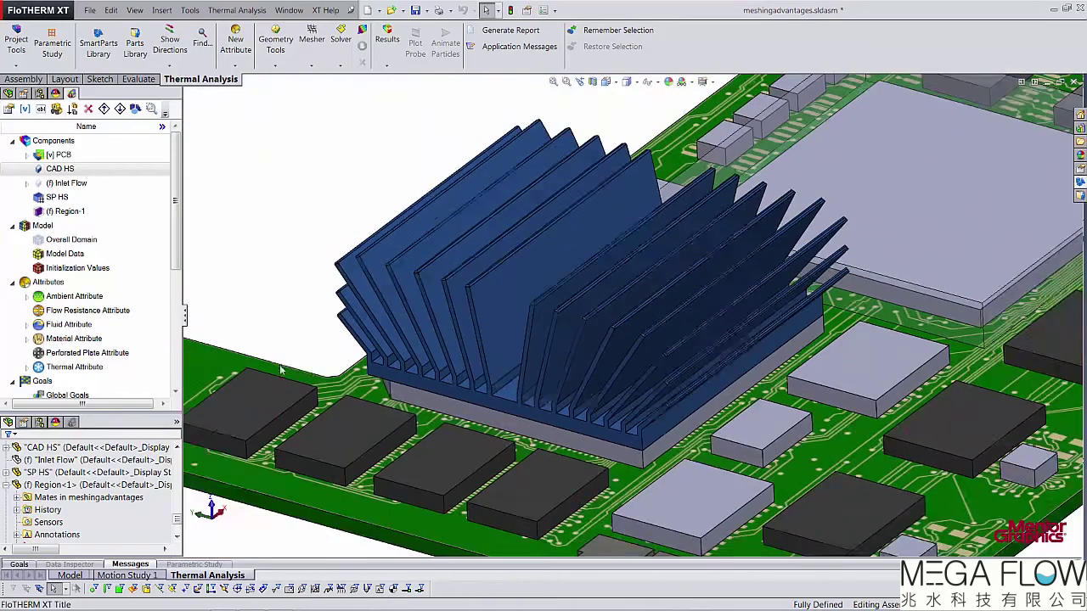
{"action": "left_click", "coordinate": [88, 170]}
{"action": "left_click", "coordinate": [88, 170]}
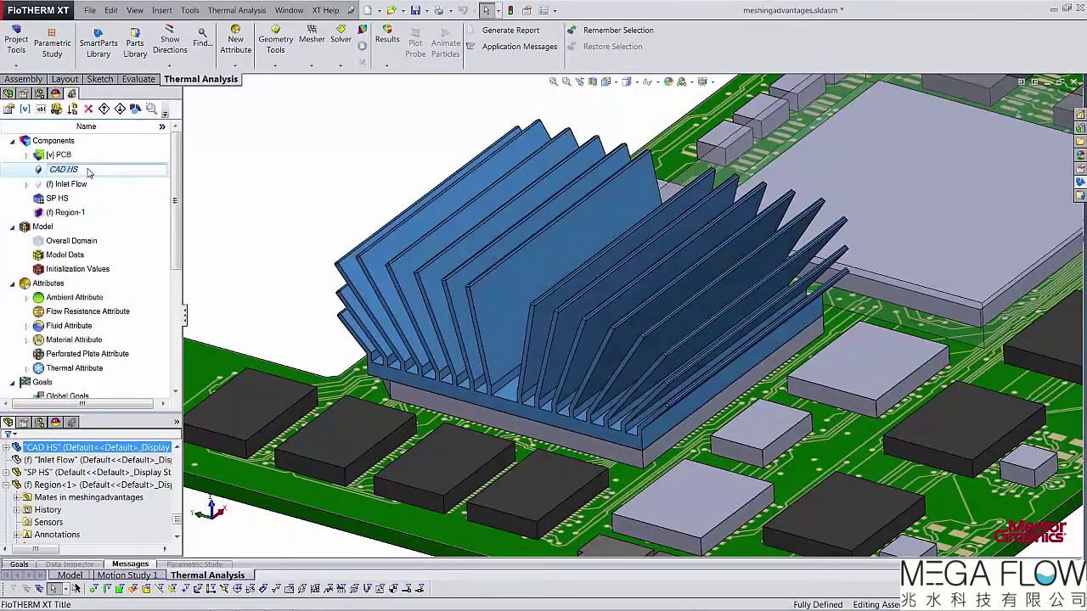
{"action": "double_click", "coordinate": [39, 173]}
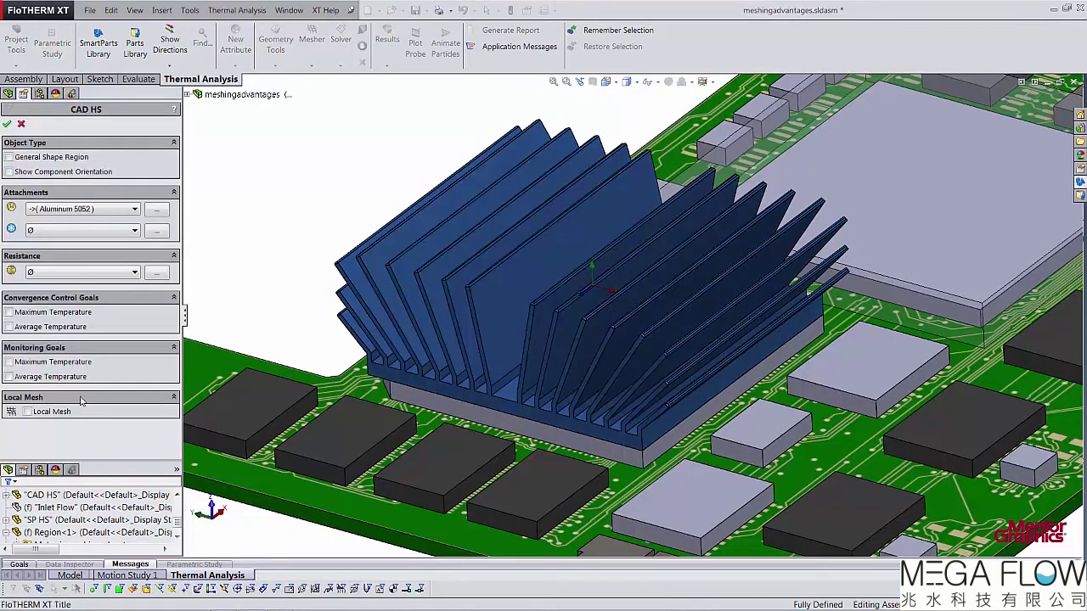
{"action": "left_click", "coordinate": [39, 414]}
{"action": "scroll", "coordinate": [77, 403], "scroll_direction": "down", "scroll_amount": 2}
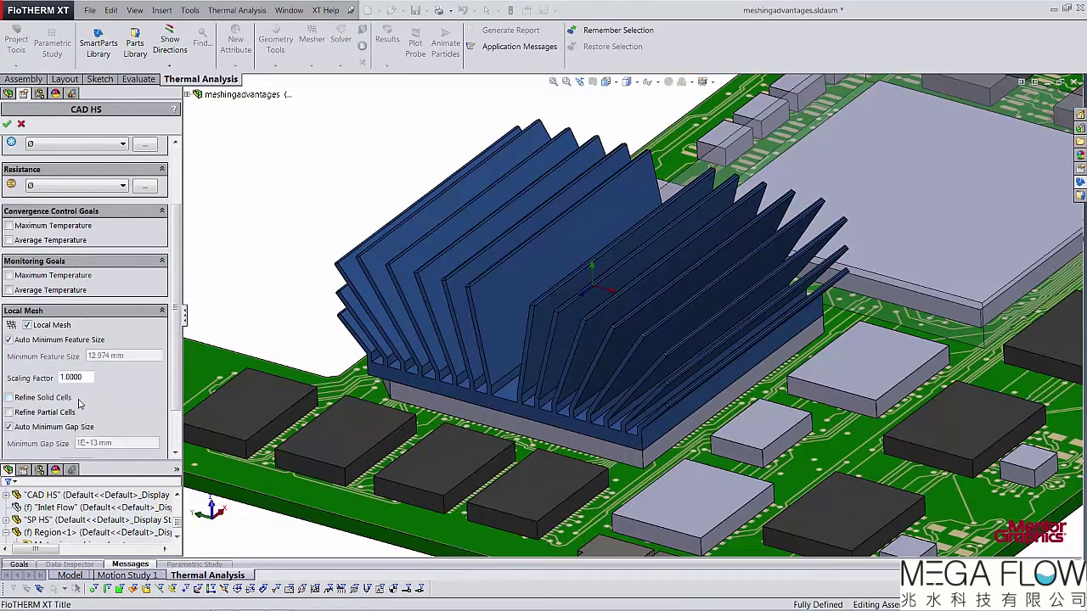
{"action": "left_click", "coordinate": [52, 342]}
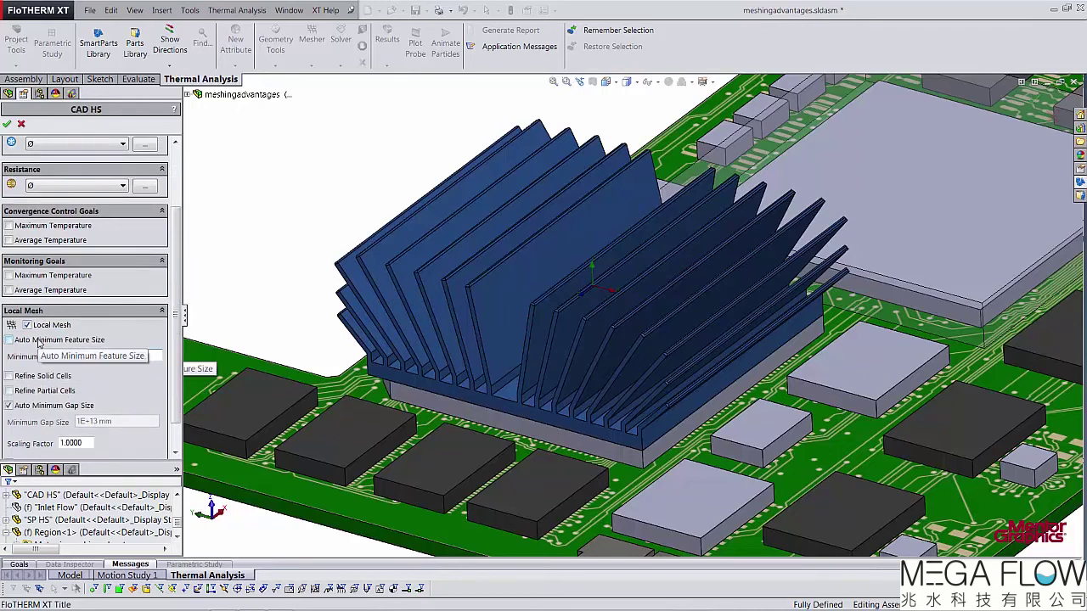
{"action": "type", "text": ".5"}
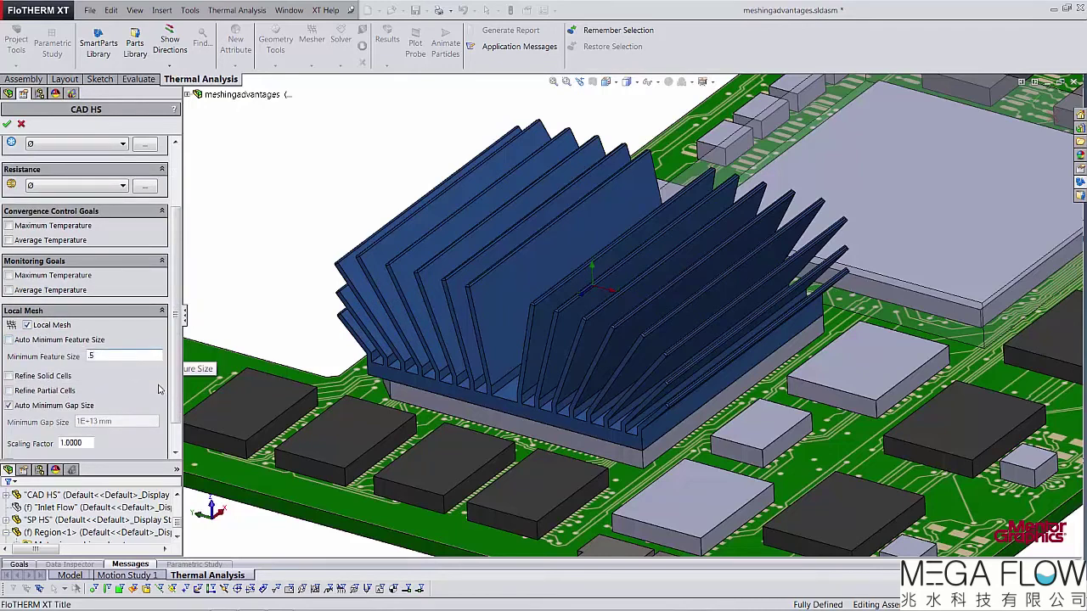
Give the CAD HS local mesh a manual minimum gap size of 1.5 mm, turn on Narrow Channel and apply the settings.
{"action": "left_click", "coordinate": [34, 407]}
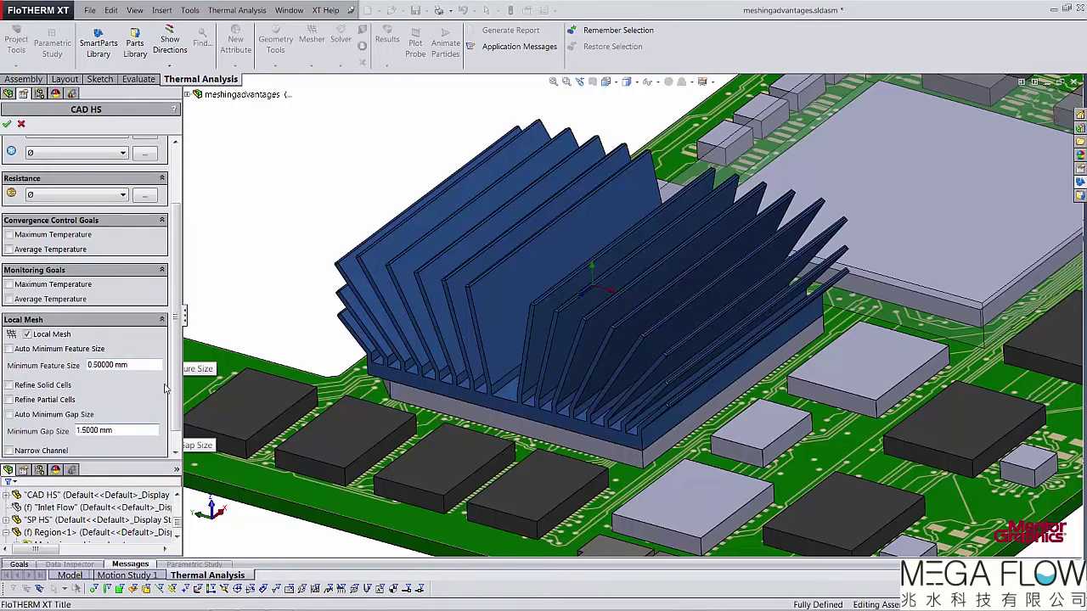
{"action": "scroll", "coordinate": [166, 388], "scroll_direction": "down", "scroll_amount": 1}
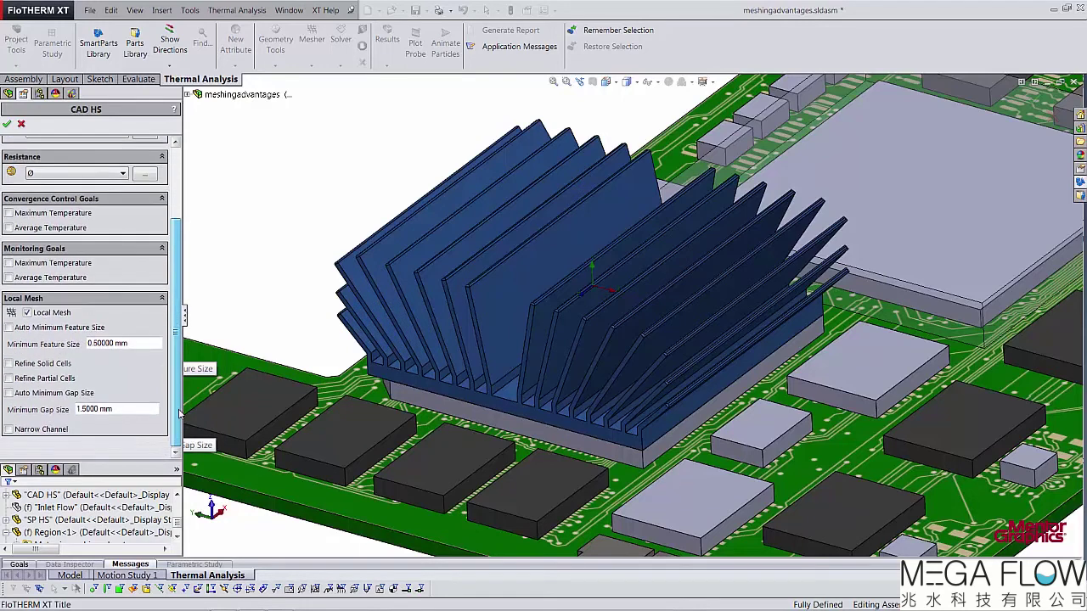
{"action": "left_click", "coordinate": [36, 430]}
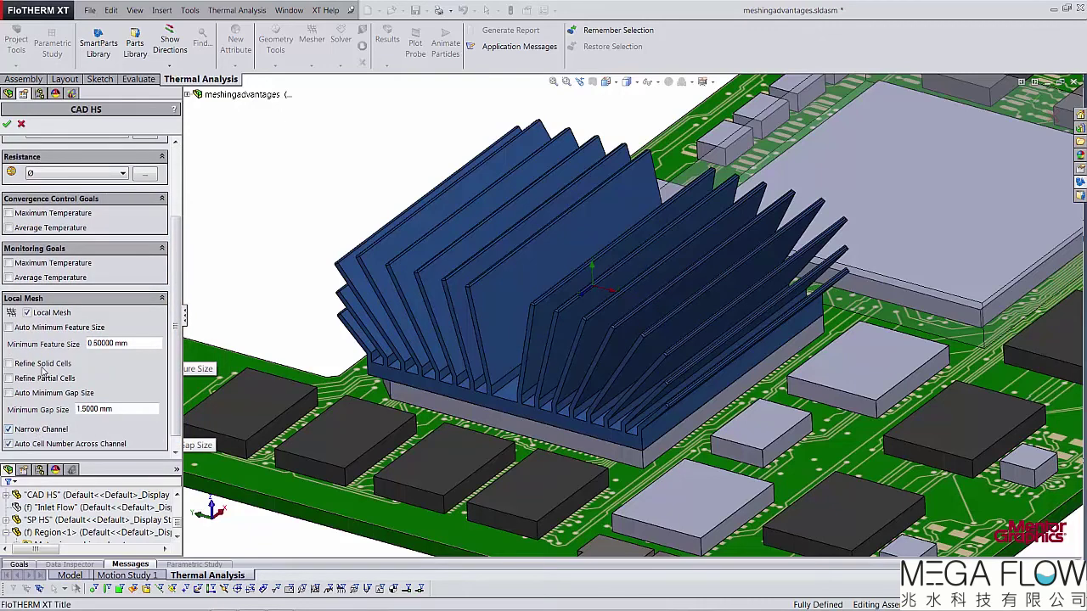
{"action": "left_click", "coordinate": [7, 123]}
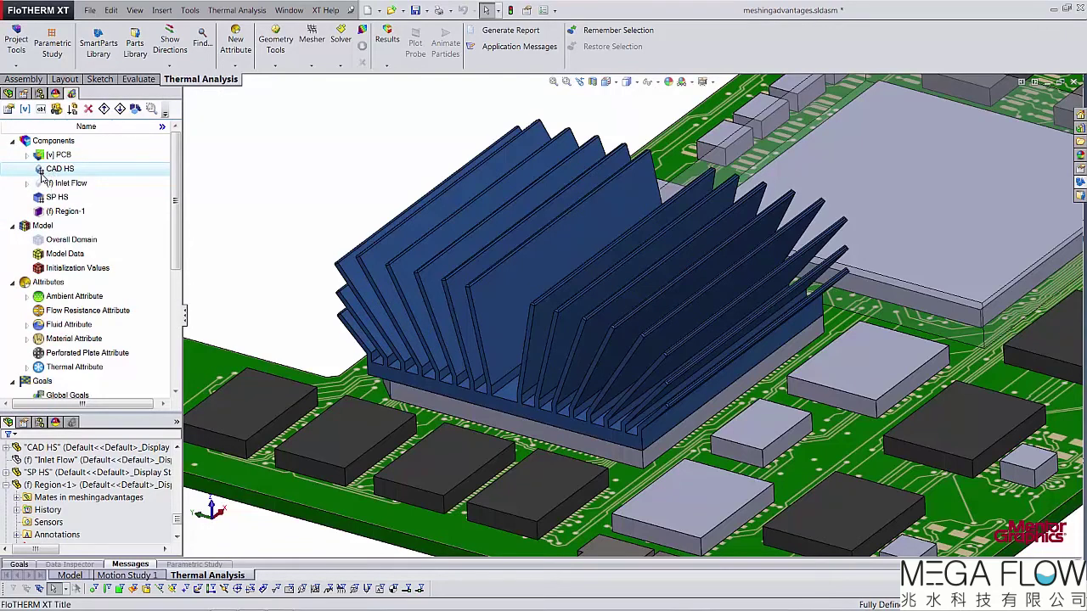
Enable a local mesh on Region-1 with fluid cell refinement and a maximum cell size of 2 mm, and apply it.
{"action": "double_click", "coordinate": [68, 211]}
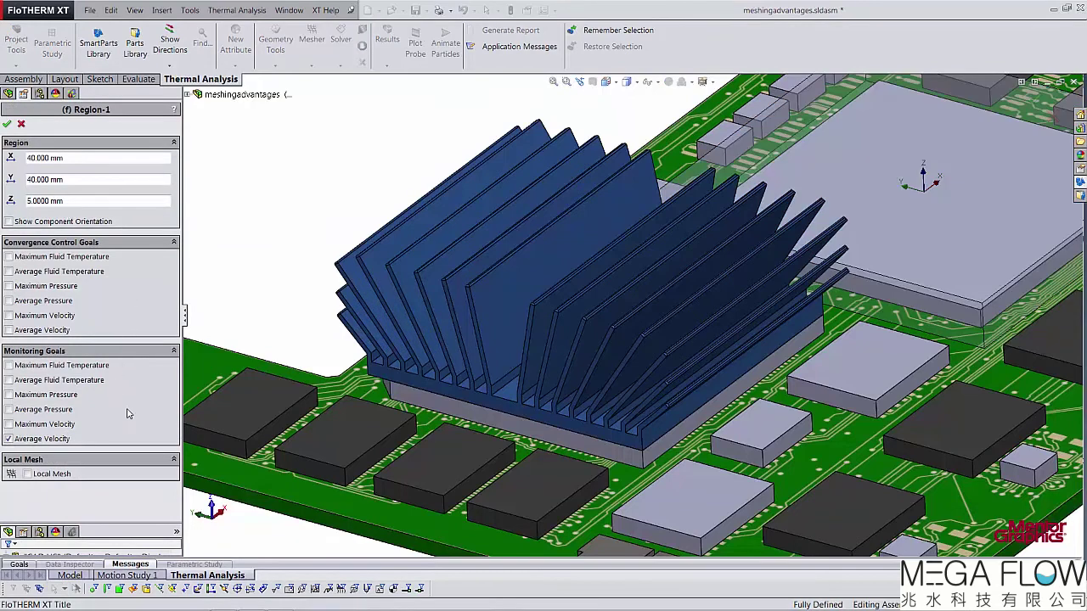
{"action": "left_click", "coordinate": [46, 473]}
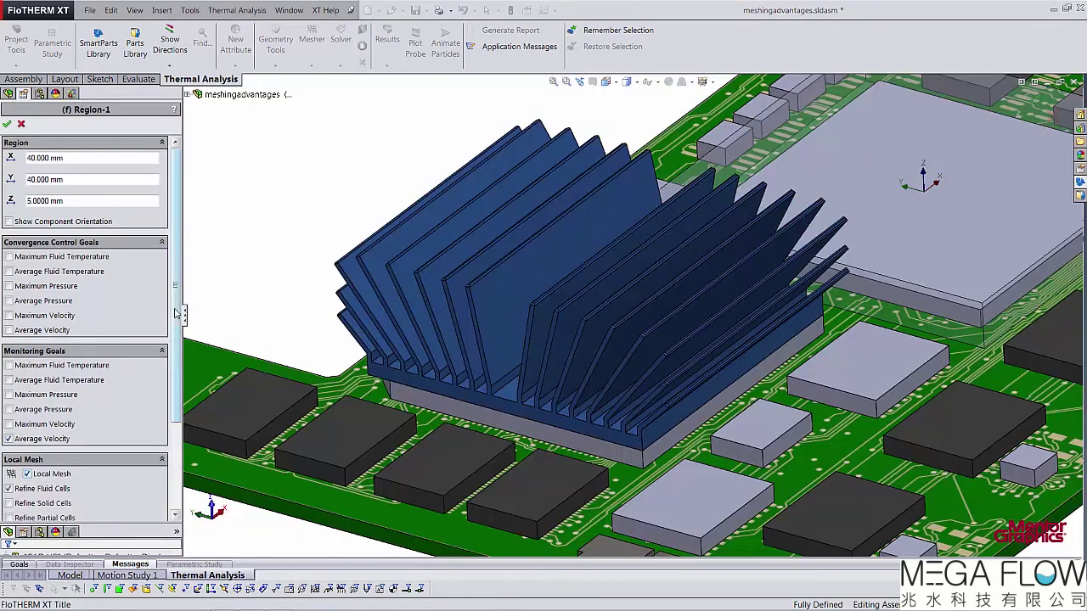
{"action": "scroll", "coordinate": [119, 399], "scroll_direction": "down", "scroll_amount": 3}
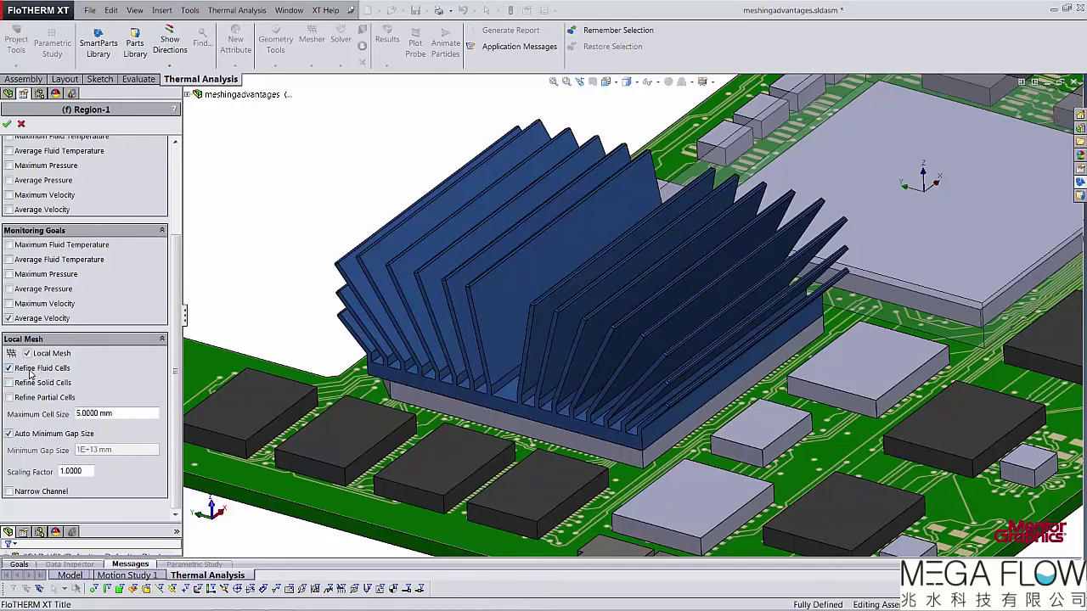
{"action": "double_click", "coordinate": [89, 413]}
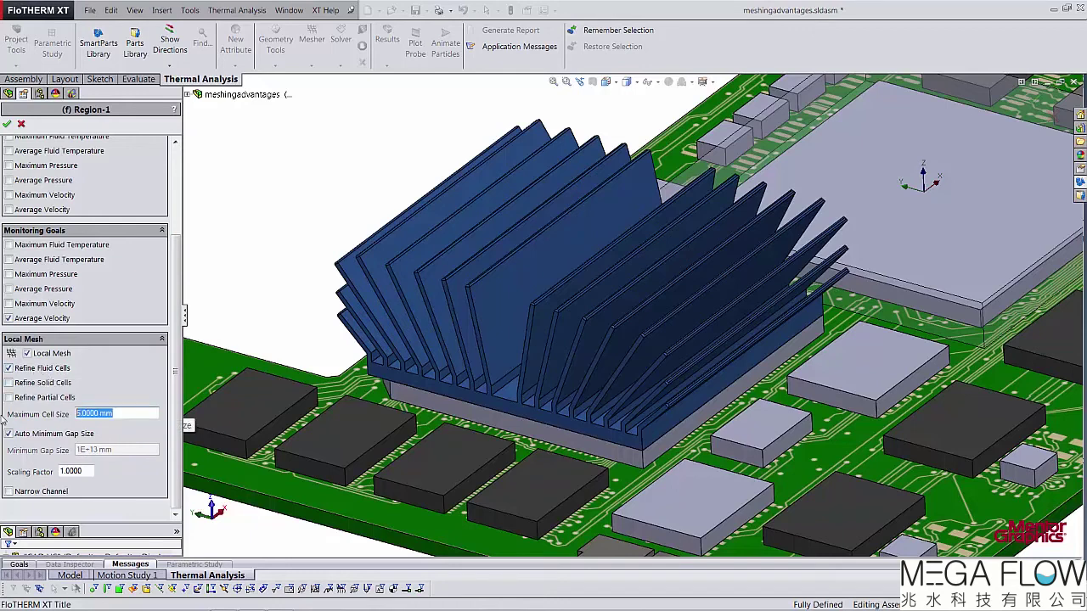
{"action": "type", "text": "2"}
{"action": "left_click", "coordinate": [7, 124]}
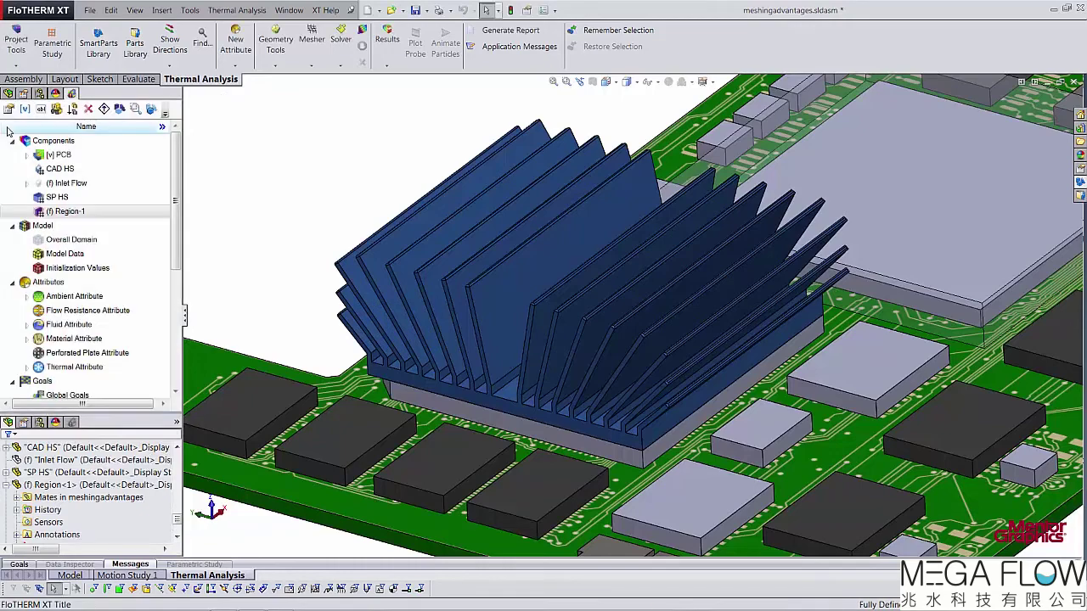
Fit the PCB assembly in view and generate the project mesh.
{"action": "key", "text": "f"}
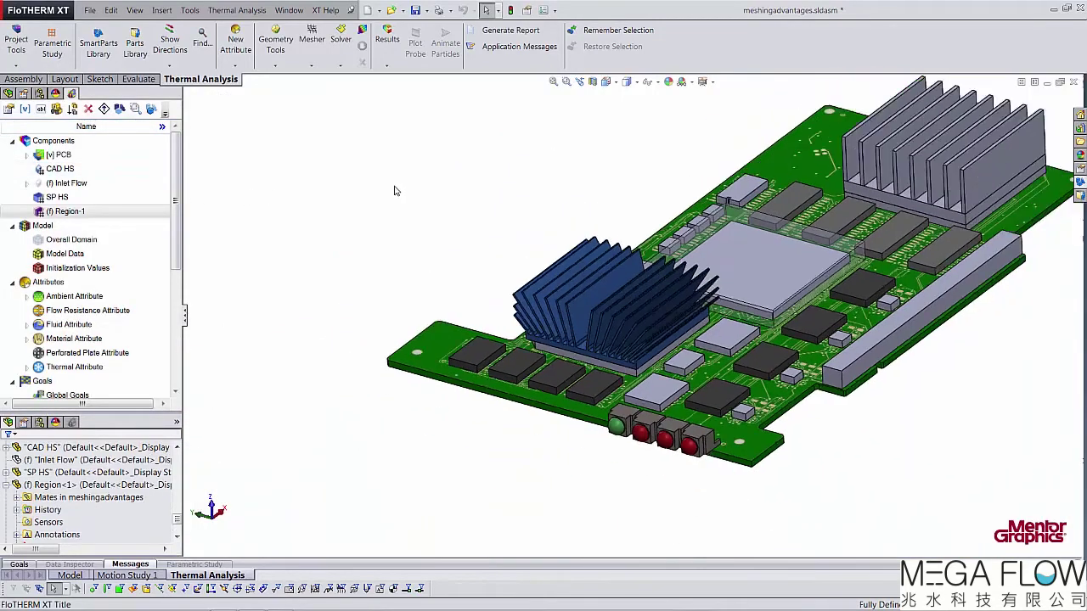
{"action": "scroll", "coordinate": [901, 140], "scroll_direction": "down", "scroll_amount": 3}
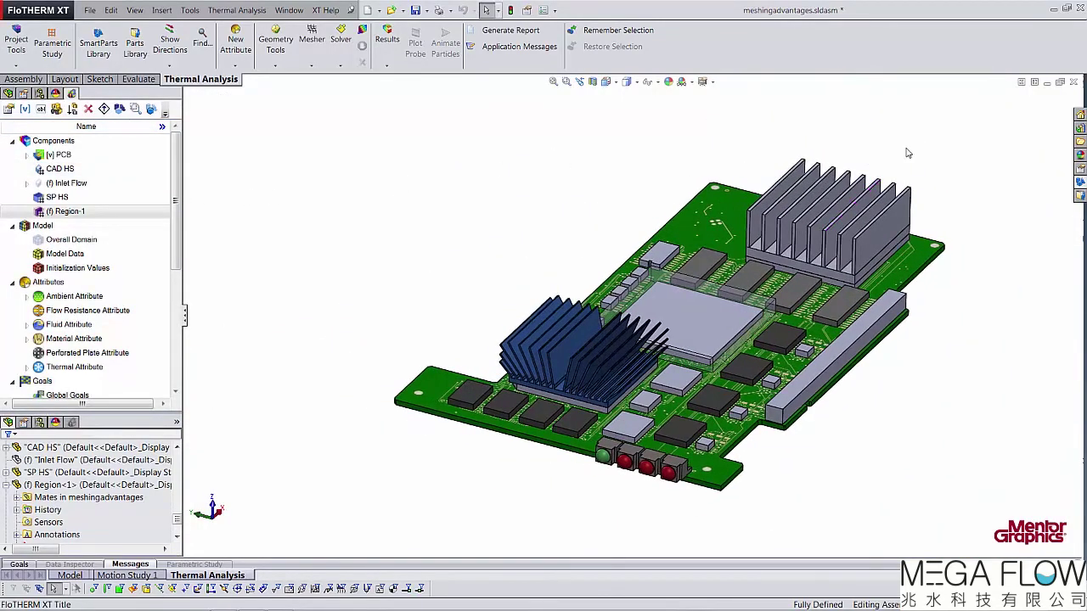
{"action": "left_click", "coordinate": [306, 67]}
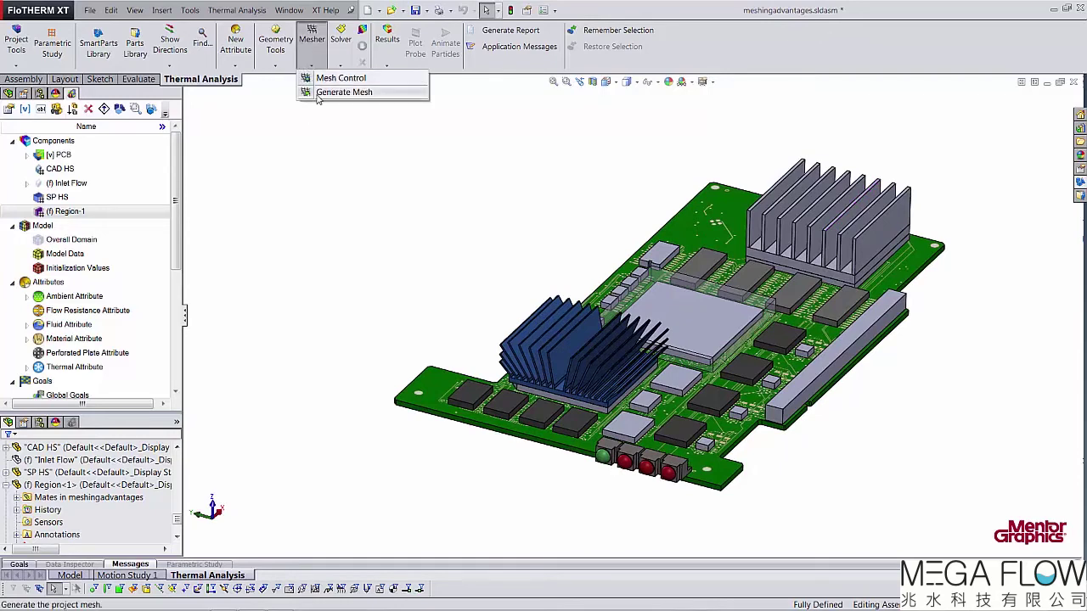
{"action": "left_click", "coordinate": [320, 93]}
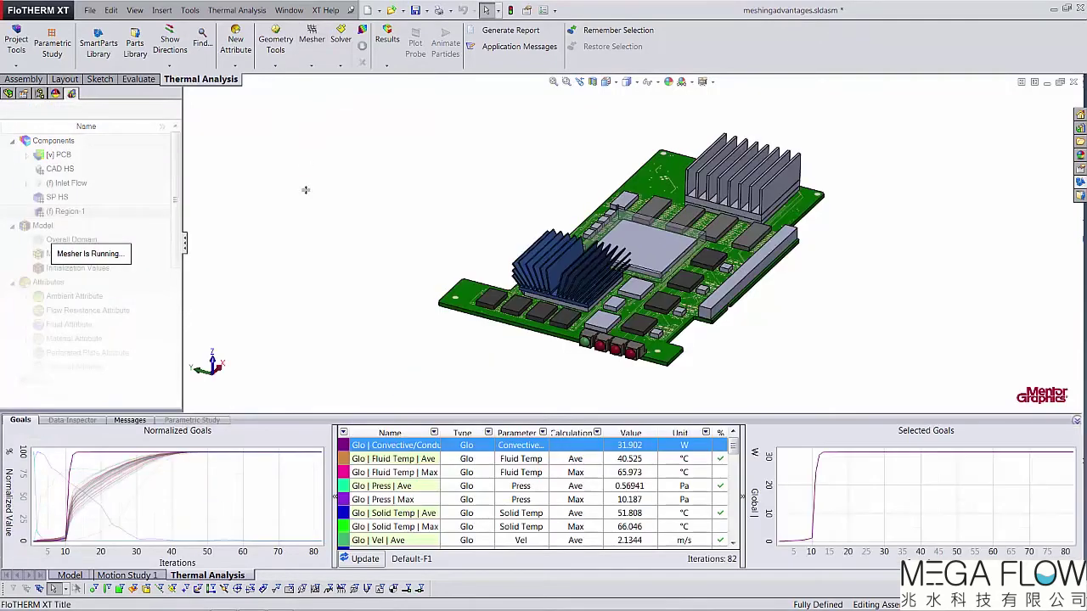
{"action": "left_click", "coordinate": [542, 343]}
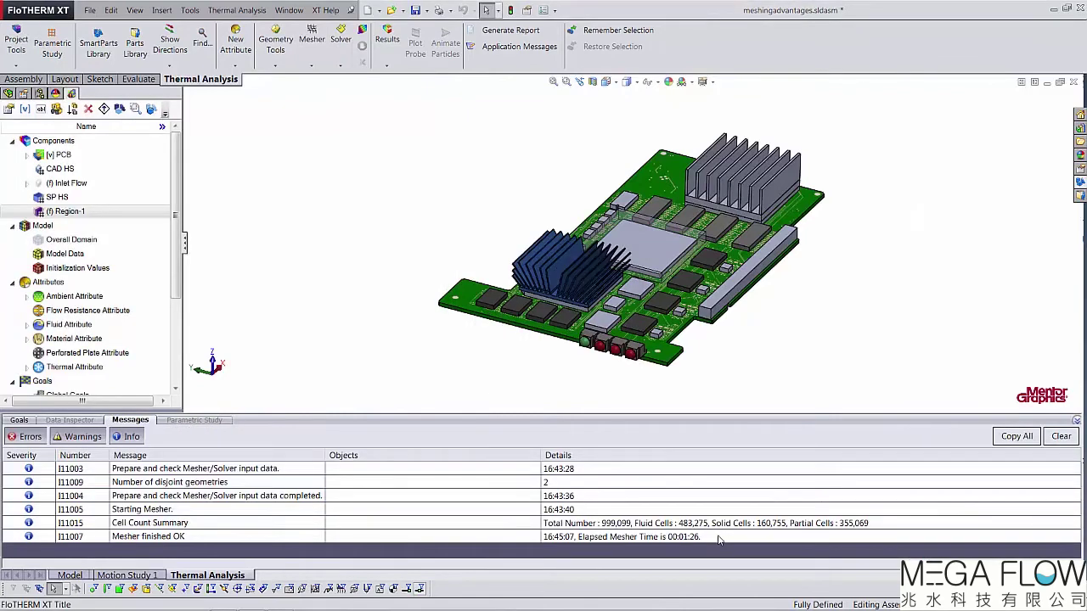
Show the Heatsink-CAD plane plot from the Results plane plots.
{"action": "left_click_drag", "start_coordinate": [173, 286], "coordinate": [181, 377]}
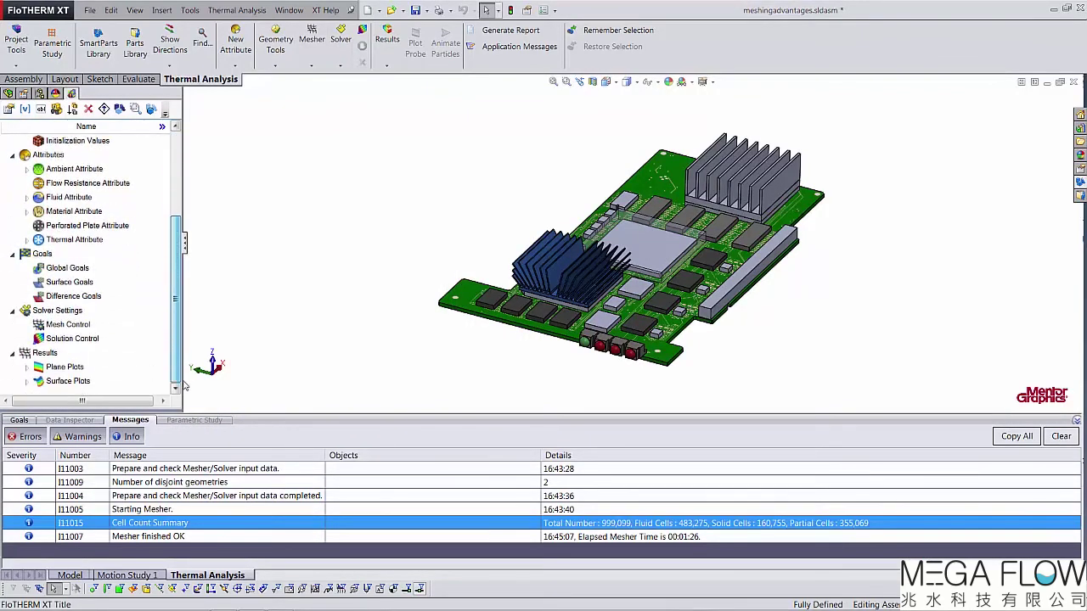
{"action": "left_click", "coordinate": [28, 368]}
{"action": "scroll", "coordinate": [38, 365], "scroll_direction": "down", "scroll_amount": 2}
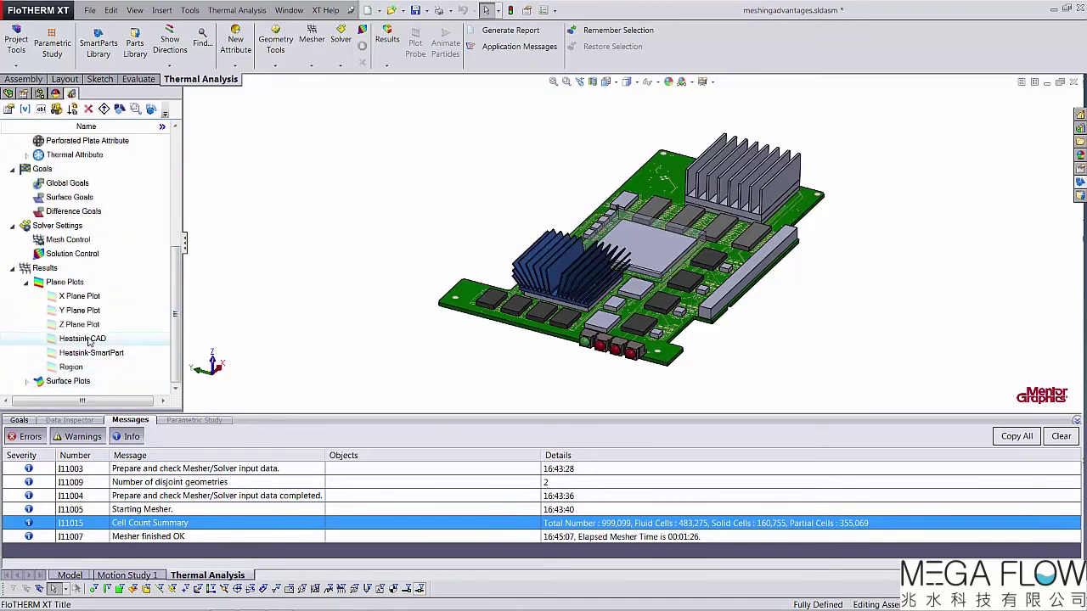
{"action": "right_click", "coordinate": [91, 339]}
{"action": "left_click", "coordinate": [121, 414]}
Switch to the saved Heatsink-CAD view and examine the mesh between the angled heat sink fins.
{"action": "key", "text": "space"}
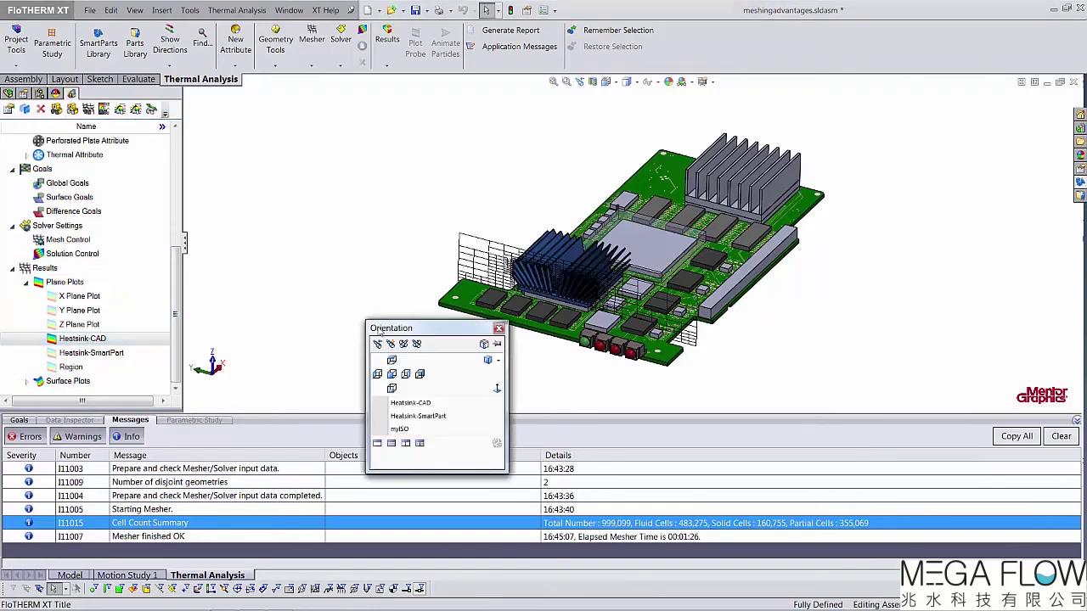
{"action": "key", "text": "Escape"}
{"action": "key", "text": "ctrl+1"}
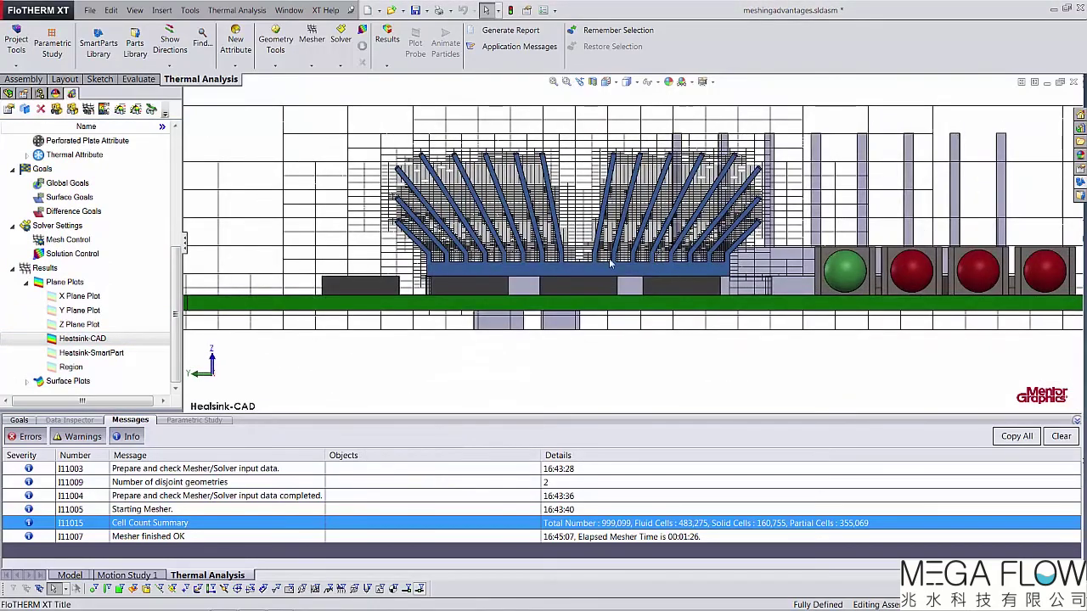
{"action": "scroll", "coordinate": [574, 363], "scroll_direction": "up", "scroll_amount": 3}
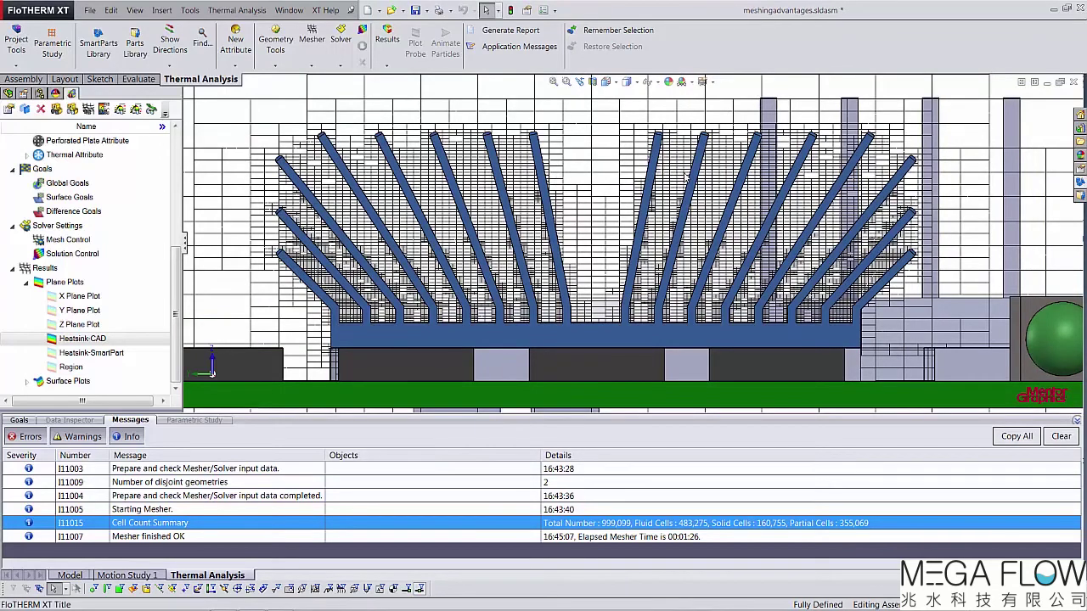
Hide the Heatsink-CAD plane plot, show the Heatsink-SmartPart plot and examine the mesh between the straight fins.
{"action": "key", "text": "f"}
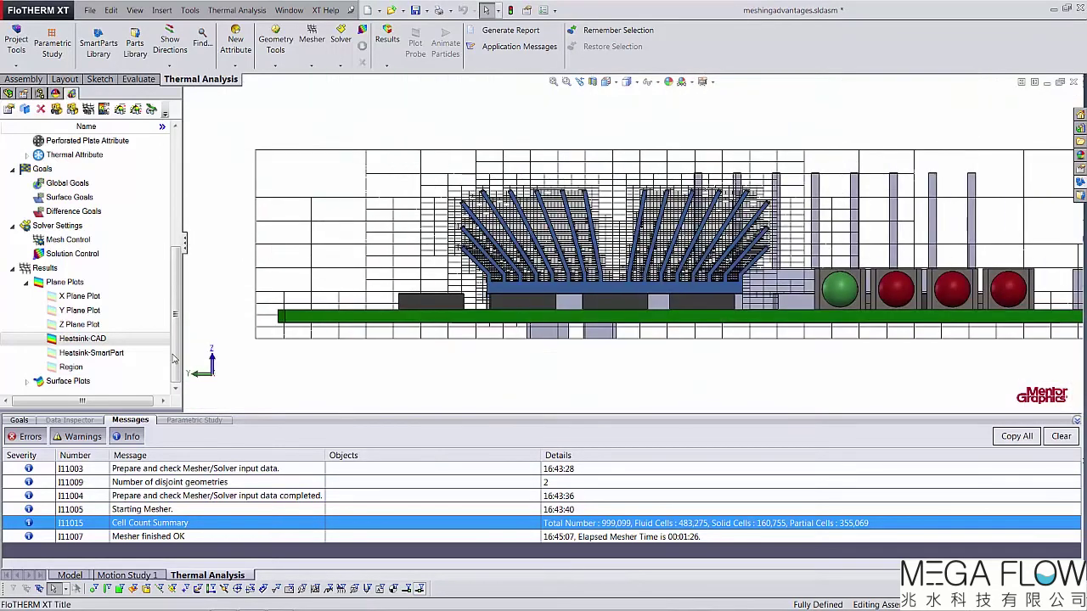
{"action": "right_click", "coordinate": [111, 339]}
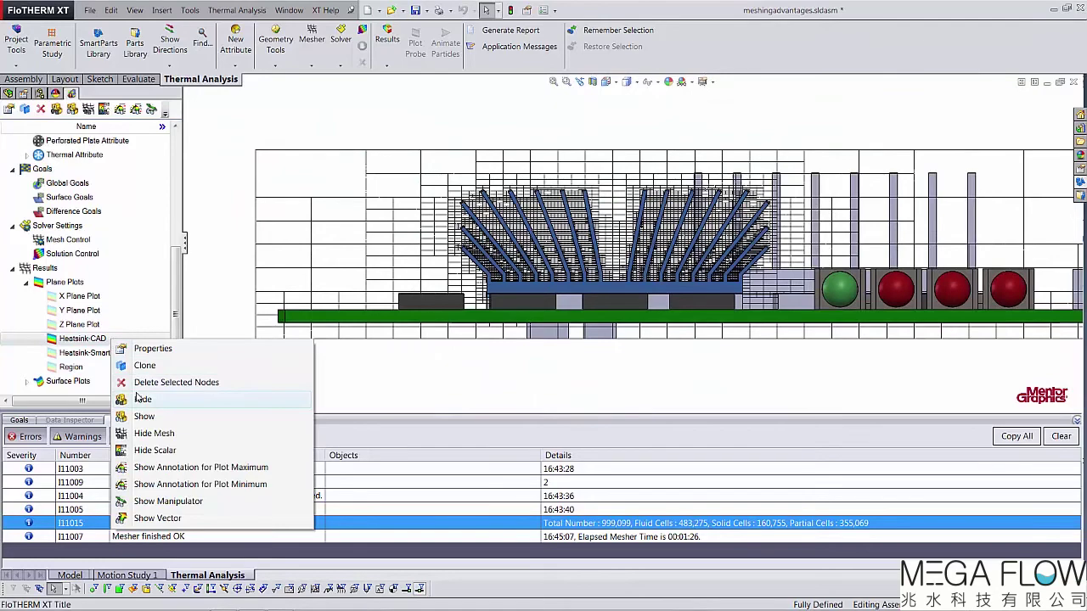
{"action": "left_click", "coordinate": [138, 399]}
{"action": "left_click", "coordinate": [94, 352]}
{"action": "right_click", "coordinate": [105, 355]}
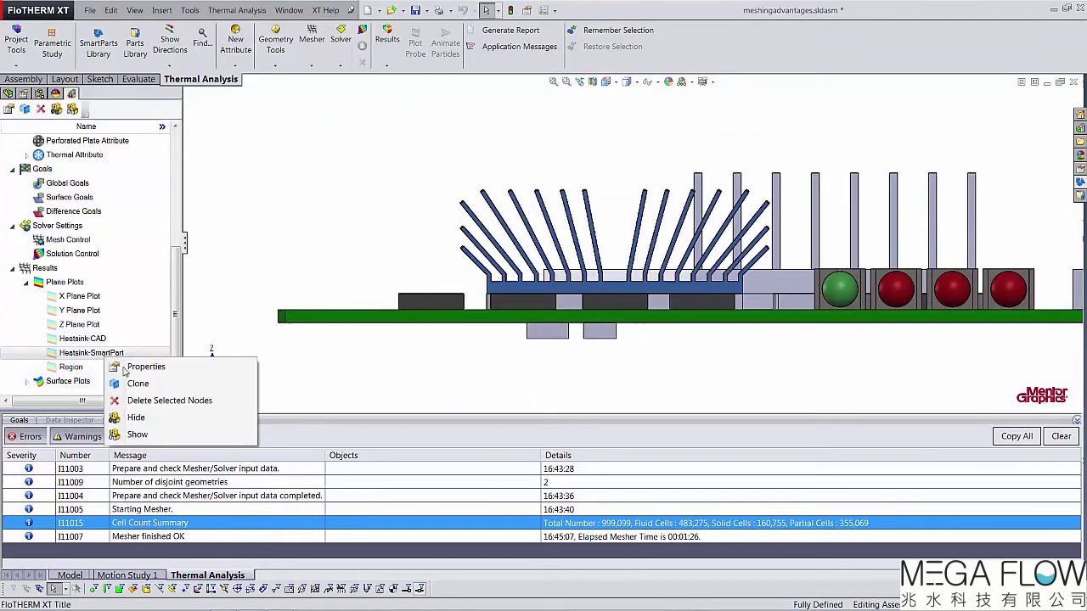
{"action": "left_click", "coordinate": [137, 434]}
{"action": "scroll", "coordinate": [760, 233], "scroll_direction": "up", "scroll_amount": 3}
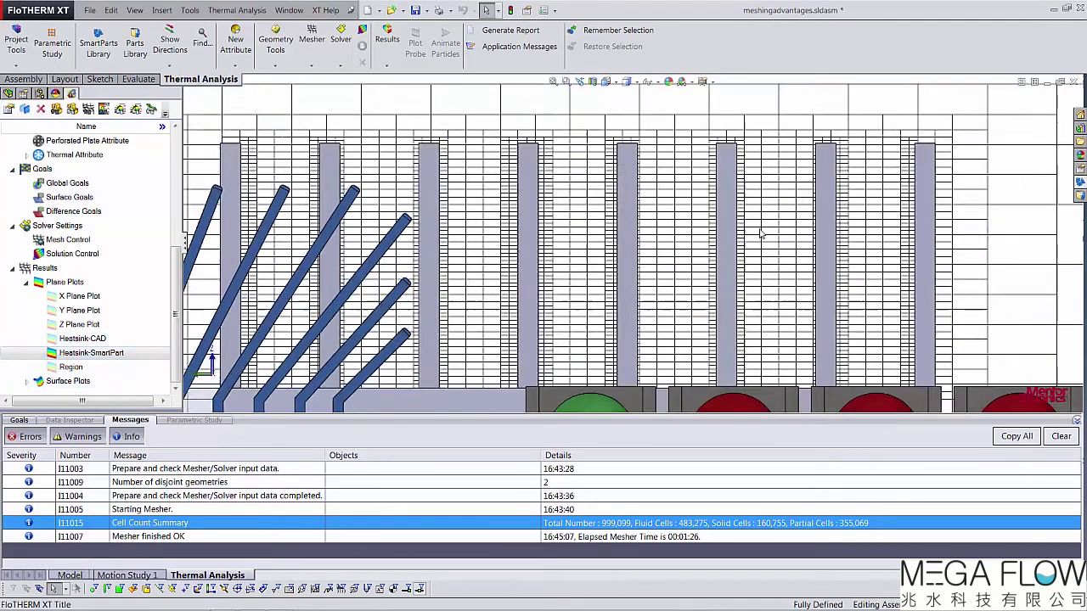
{"action": "scroll", "coordinate": [761, 234], "scroll_direction": "up", "scroll_amount": 1}
{"action": "scroll", "coordinate": [452, 255], "scroll_direction": "down", "scroll_amount": 2}
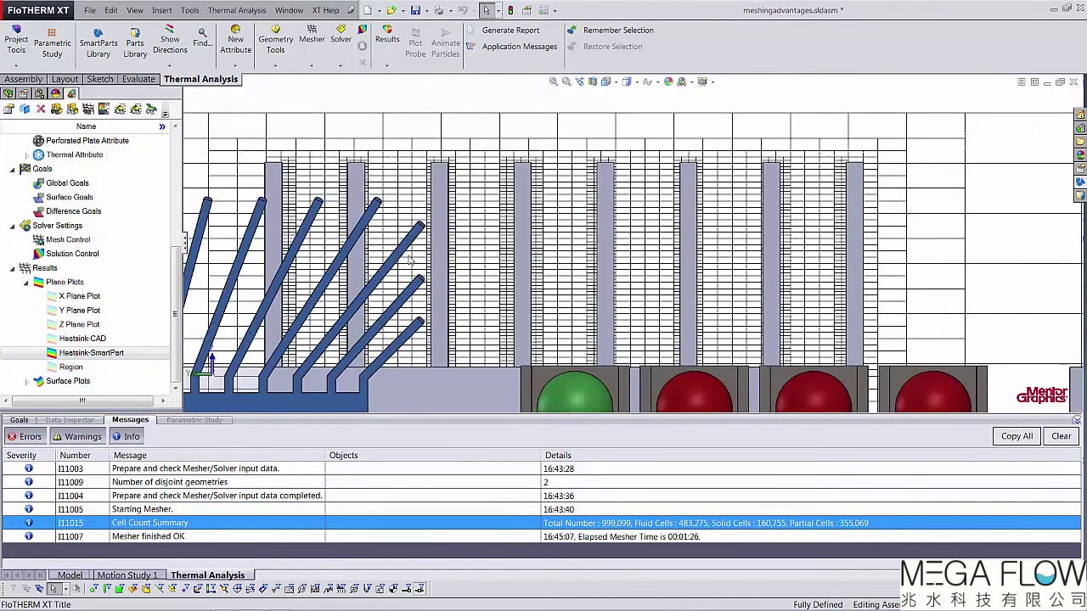
Hide the Heatsink-SmartPart plane plot and show the Region plane plot.
{"action": "right_click", "coordinate": [85, 354]}
{"action": "left_click", "coordinate": [134, 413]}
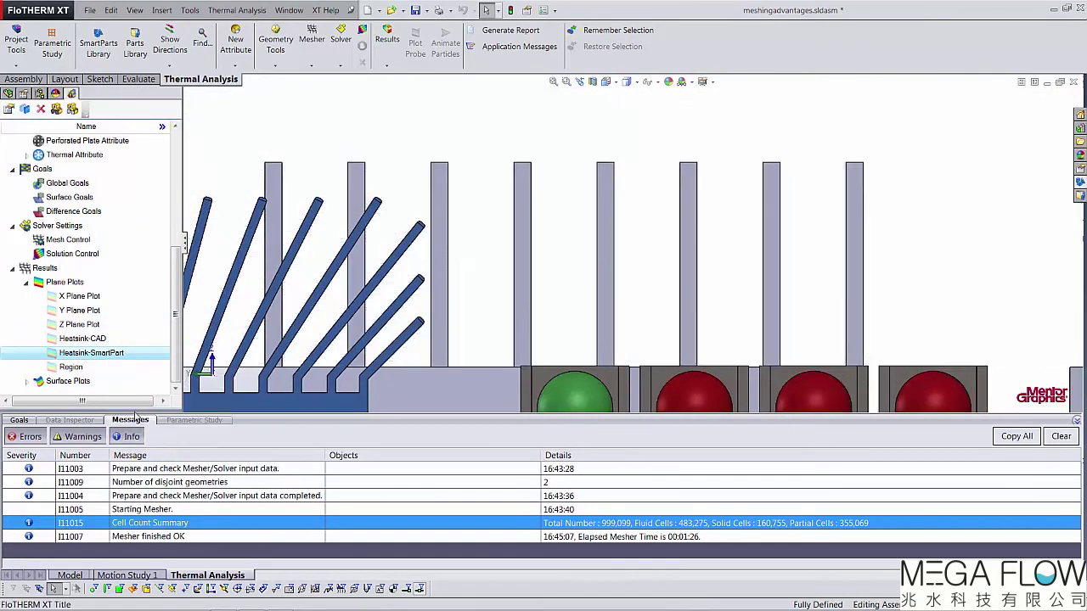
{"action": "right_click", "coordinate": [96, 367]}
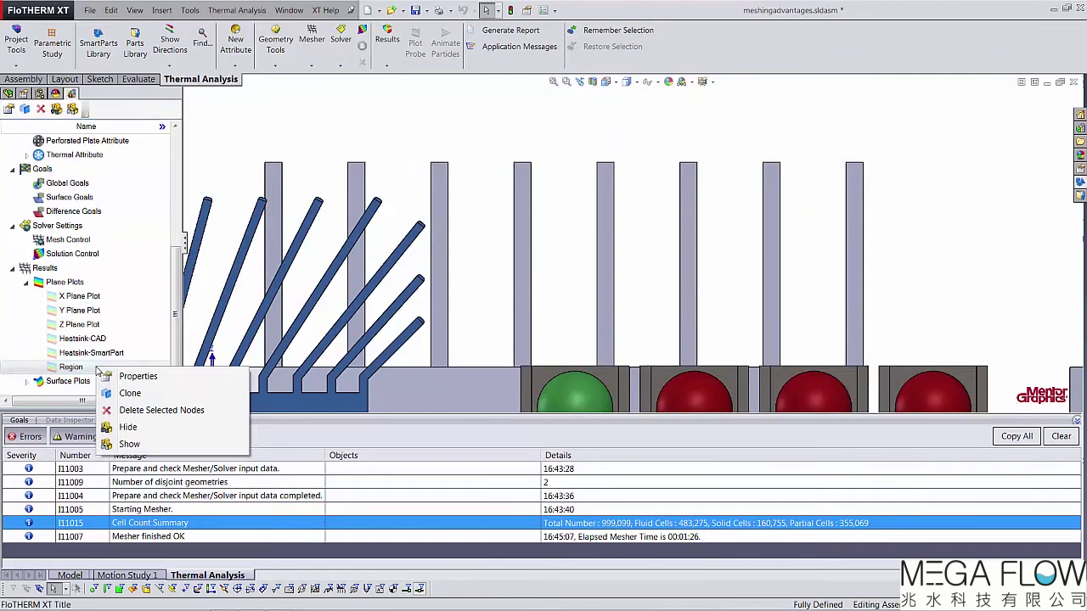
{"action": "left_click", "coordinate": [129, 444]}
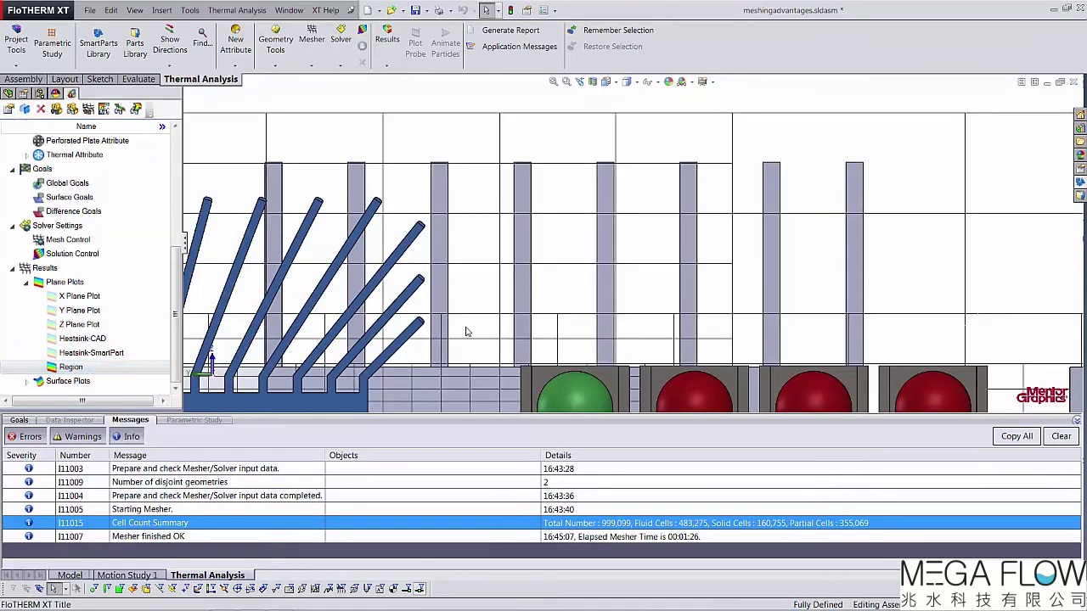
Examine the refined mesh inside Region-1 above the large chip from an angled view, with the region selected for reference.
{"action": "key", "text": "f"}
{"action": "key", "text": "ctrl+7"}
{"action": "middle_click_drag", "start_coordinate": [543, 281], "coordinate": [571, 306]}
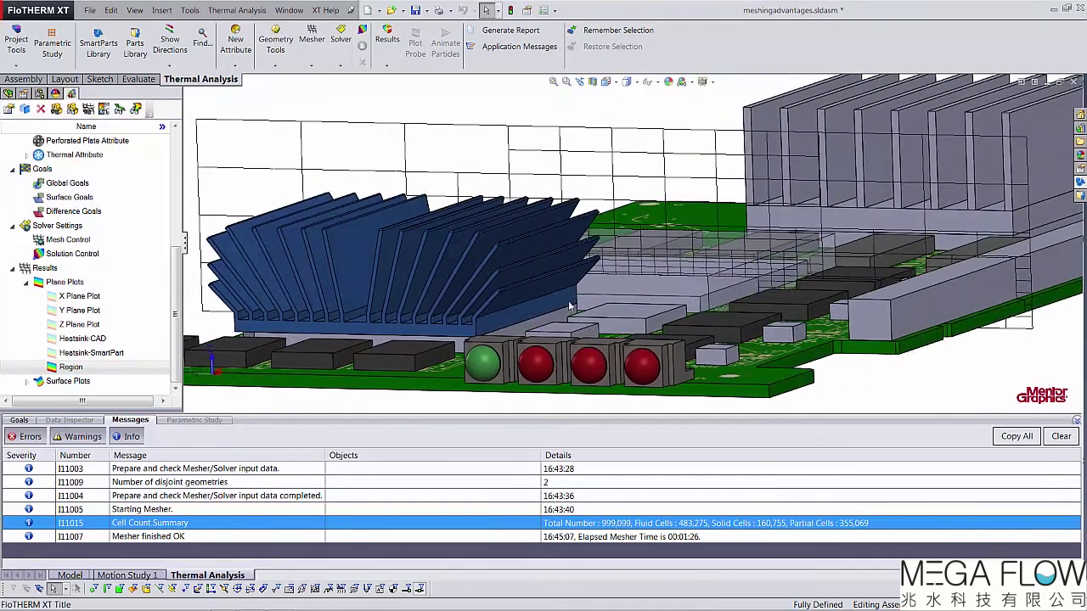
{"action": "left_click", "coordinate": [695, 251]}
{"action": "left_click_drag", "start_coordinate": [804, 256], "coordinate": [650, 299]}
{"action": "scroll", "coordinate": [676, 287], "scroll_direction": "down", "scroll_amount": 5}
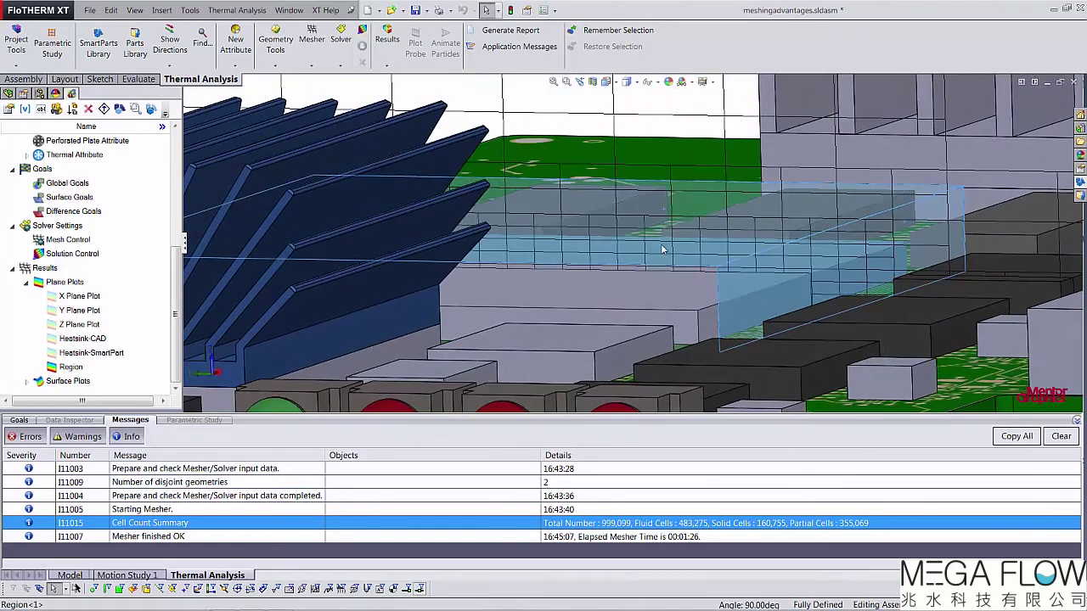
{"action": "scroll", "coordinate": [702, 247], "scroll_direction": "up", "scroll_amount": 5}
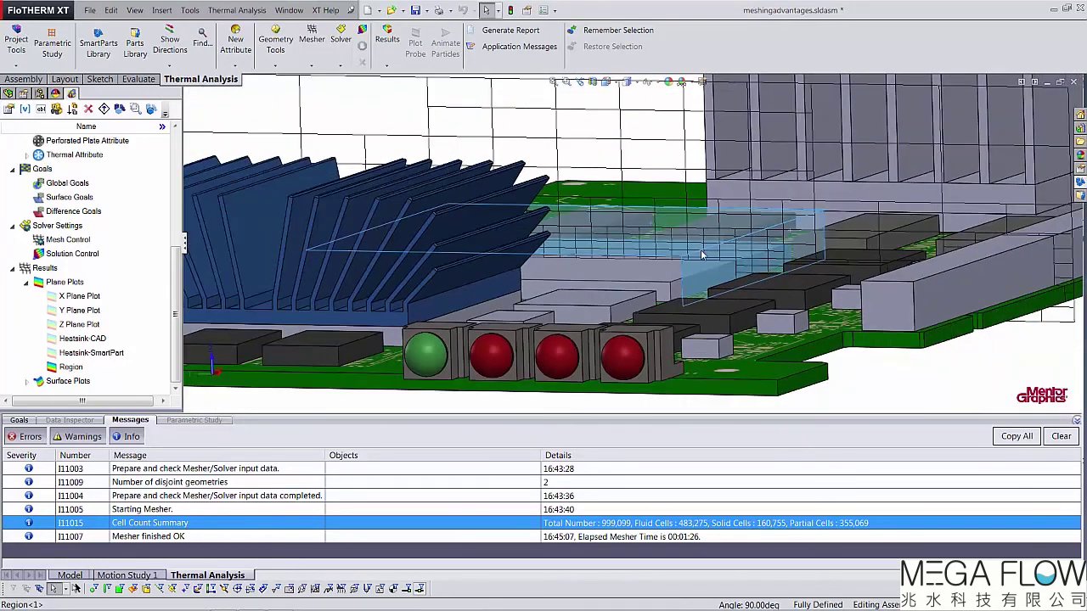
{"action": "scroll", "coordinate": [686, 264], "scroll_direction": "up", "scroll_amount": 3}
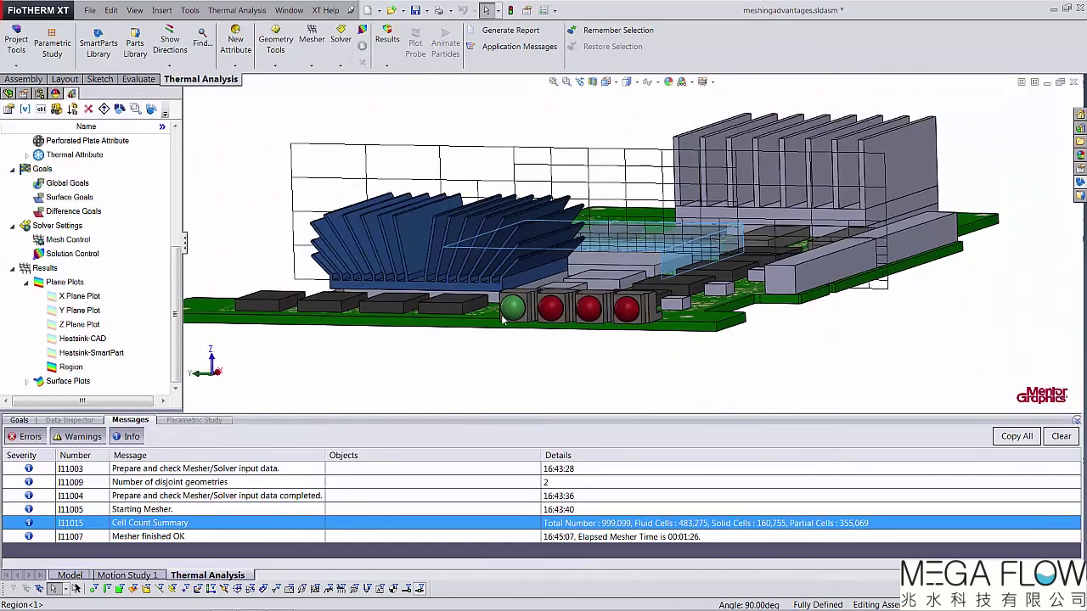
{"action": "left_click", "coordinate": [370, 361]}
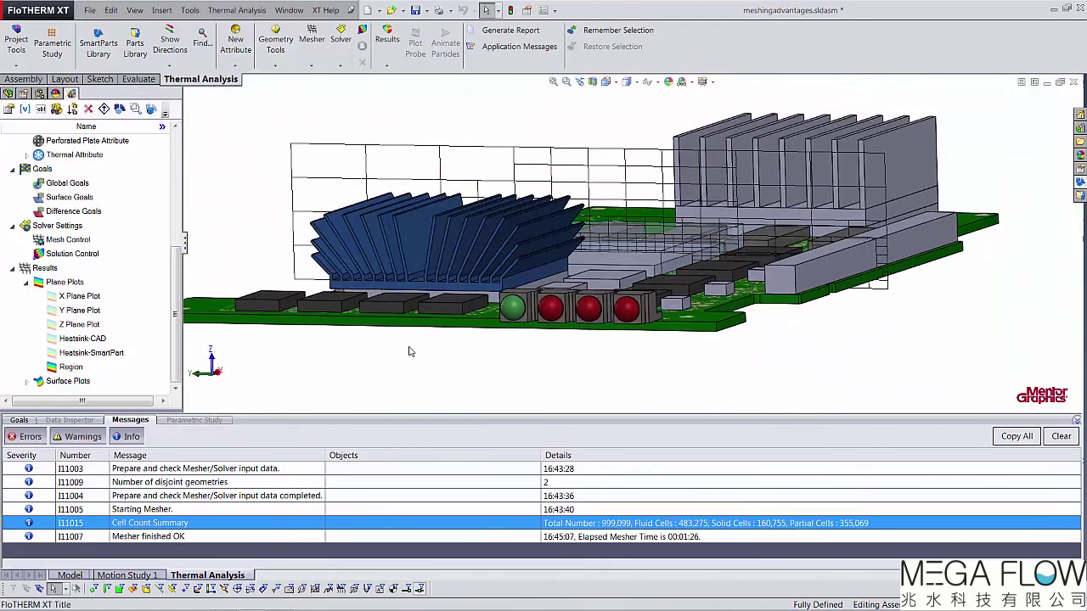
{"action": "scroll", "coordinate": [457, 348], "scroll_direction": "up", "scroll_amount": 2}
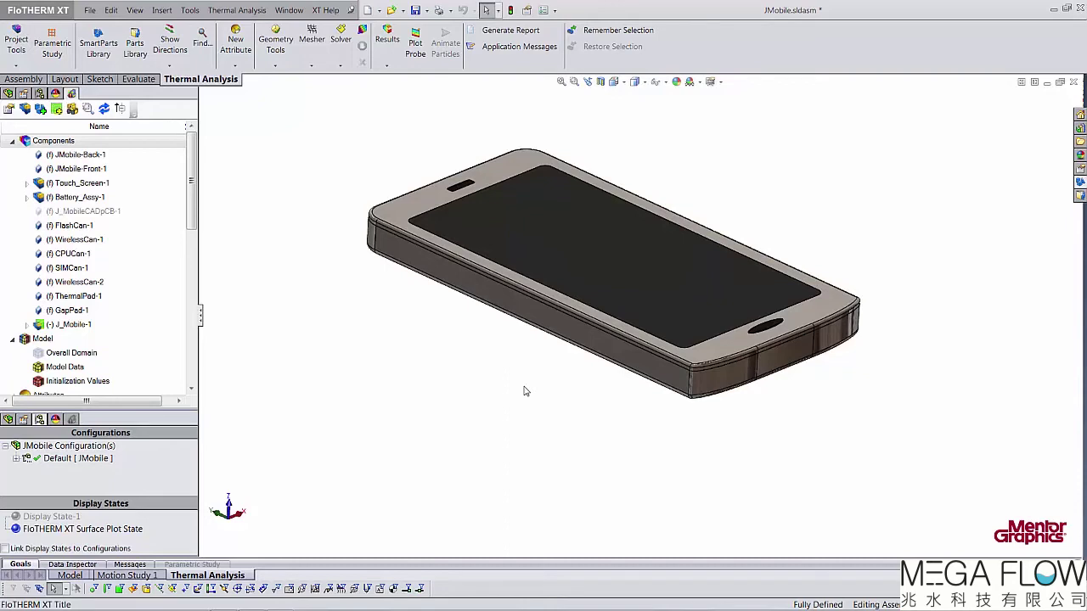
Explode the JMobile phone assembly using ExplView1 of the Default configuration.
{"action": "left_click", "coordinate": [68, 446]}
{"action": "left_click", "coordinate": [15, 459]}
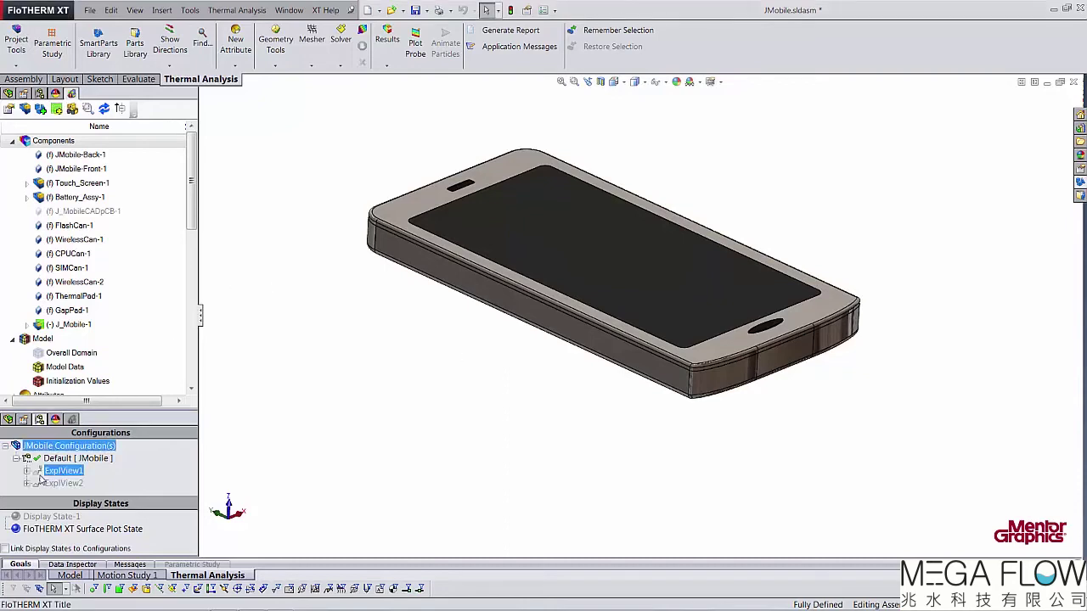
{"action": "double_click", "coordinate": [41, 472]}
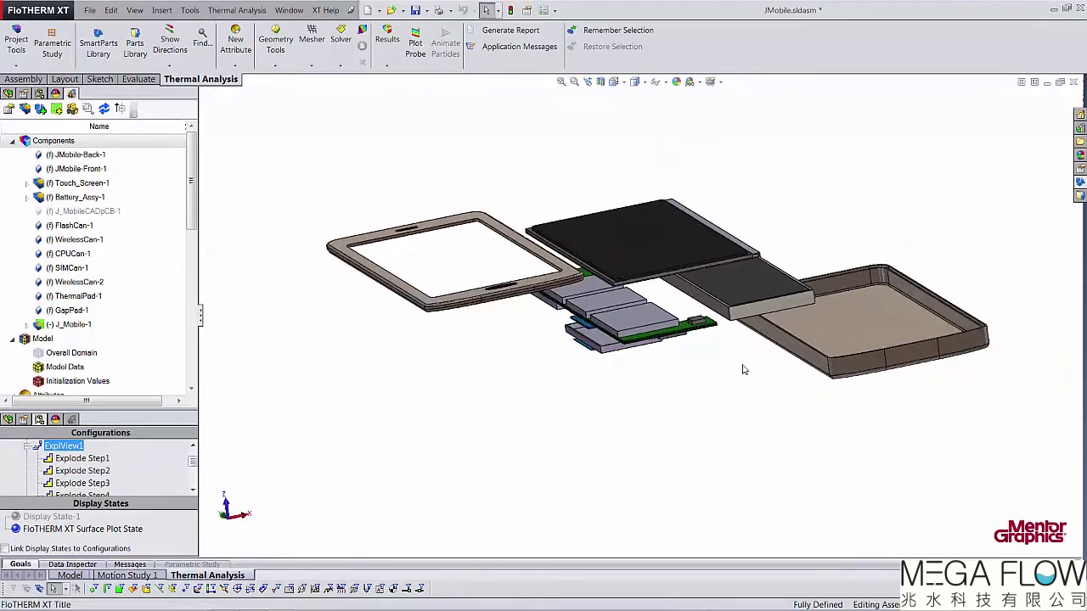
Examine the exploded phone's parts, PCB layers, cans and thin blue pads, and collapse ExplView1.
{"action": "scroll", "coordinate": [752, 248], "scroll_direction": "down", "scroll_amount": 10}
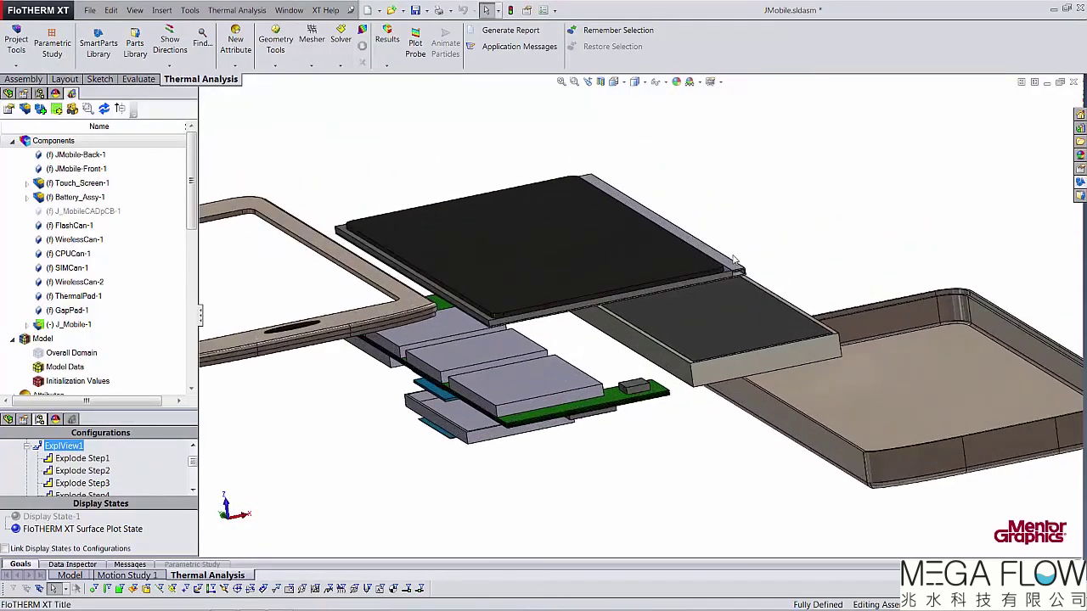
{"action": "scroll", "coordinate": [673, 310], "scroll_direction": "up", "scroll_amount": 10}
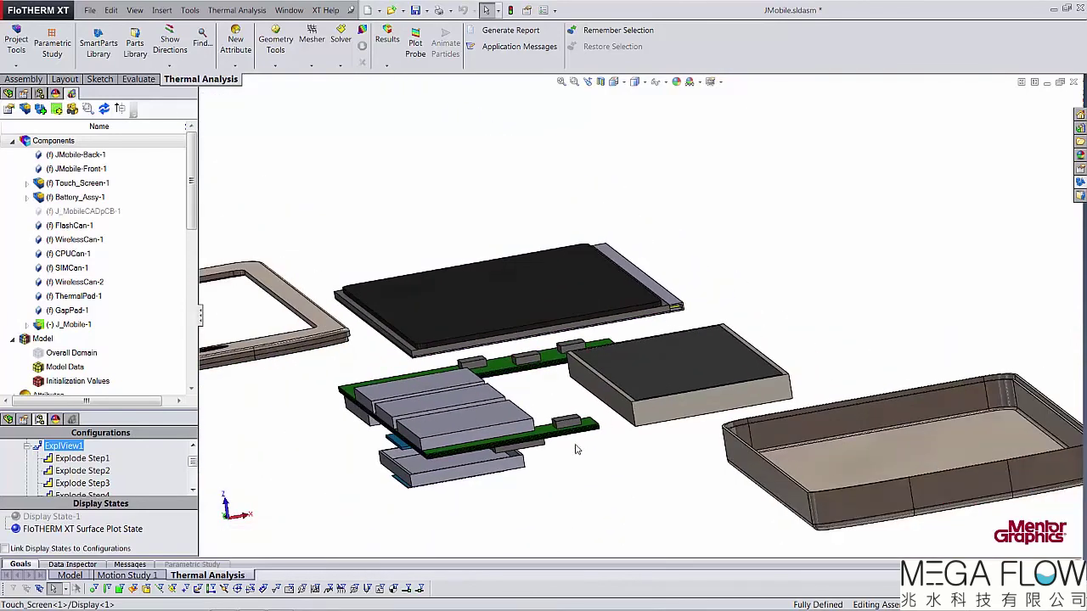
{"action": "scroll", "coordinate": [473, 444], "scroll_direction": "down", "scroll_amount": 5}
{"action": "scroll", "coordinate": [472, 444], "scroll_direction": "down", "scroll_amount": 10}
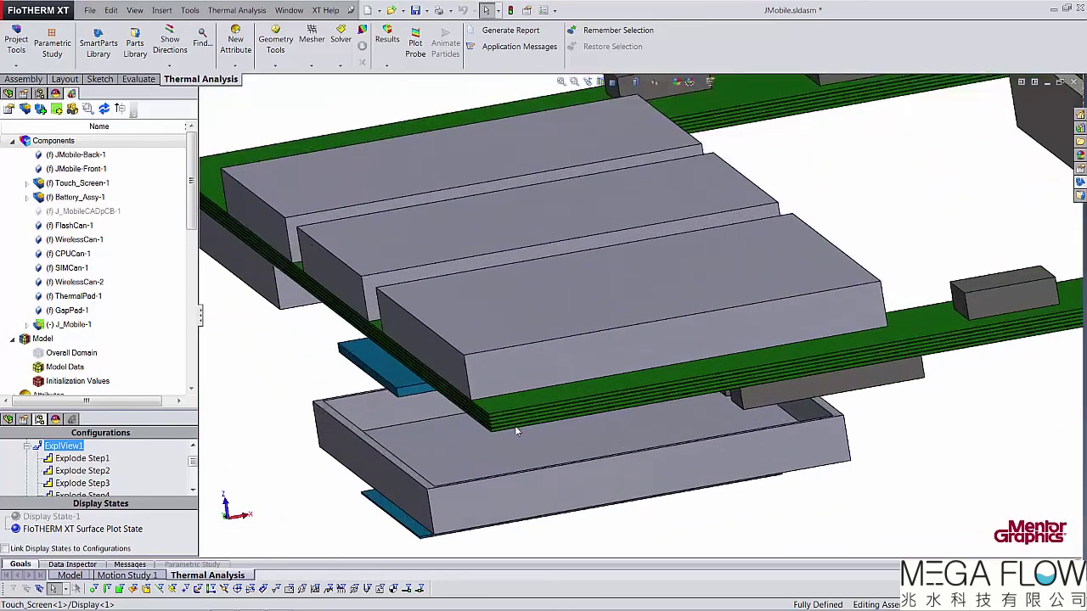
{"action": "scroll", "coordinate": [557, 350], "scroll_direction": "up", "scroll_amount": 5}
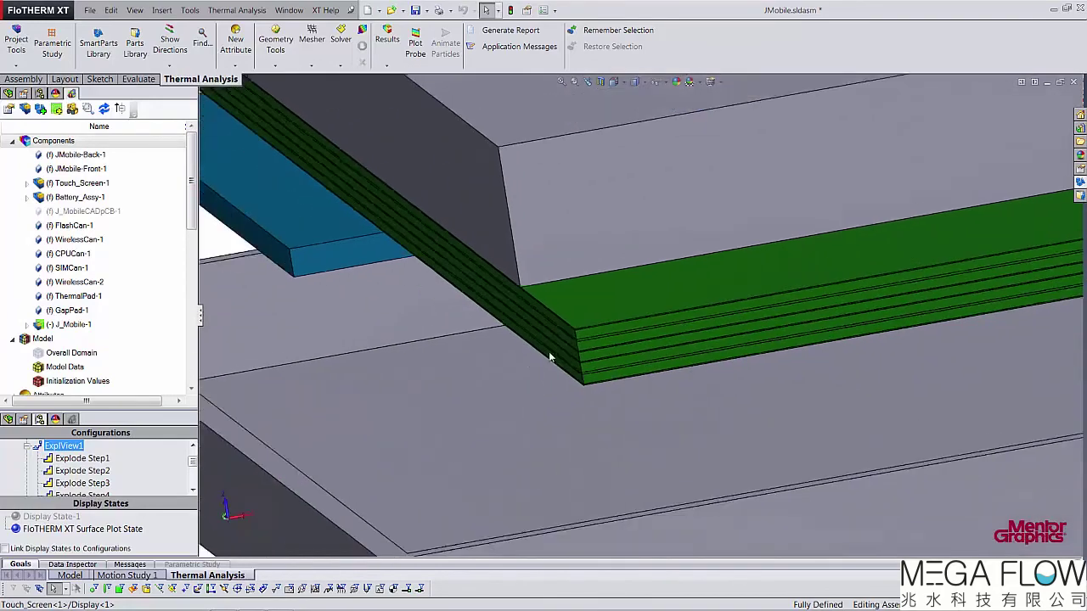
{"action": "scroll", "coordinate": [554, 352], "scroll_direction": "down", "scroll_amount": 2}
{"action": "middle_click_drag", "start_coordinate": [573, 337], "coordinate": [585, 325]}
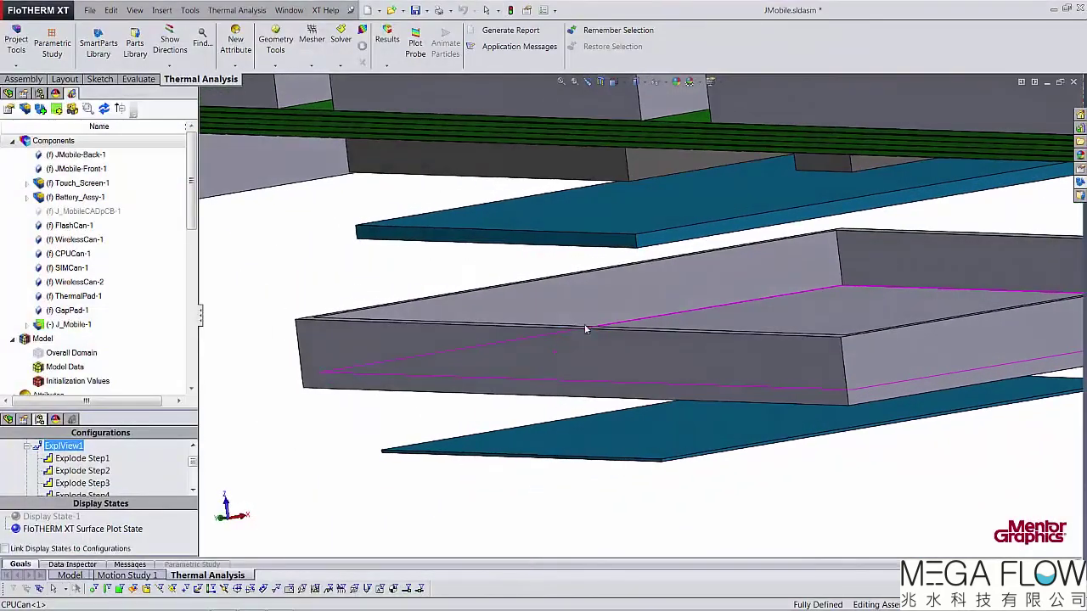
{"action": "scroll", "coordinate": [653, 229], "scroll_direction": "down", "scroll_amount": 2}
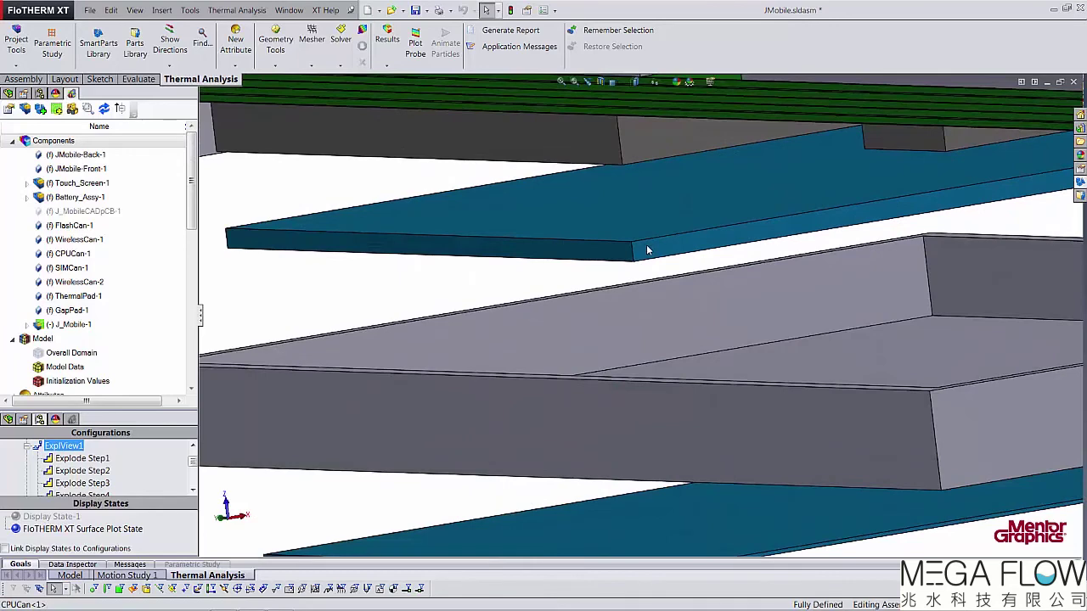
{"action": "scroll", "coordinate": [647, 249], "scroll_direction": "up", "scroll_amount": 3}
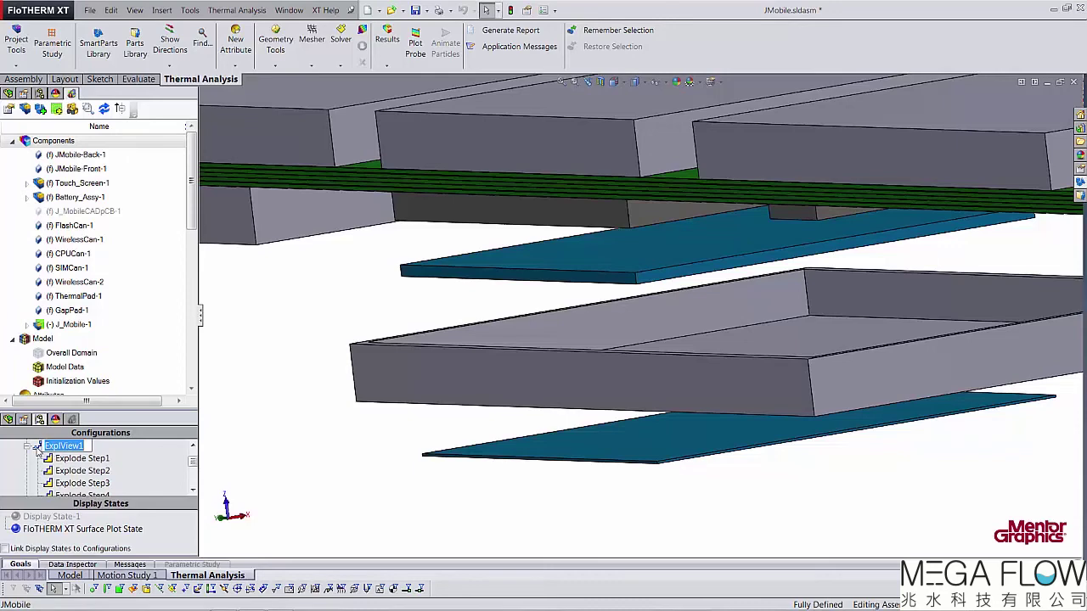
{"action": "double_click", "coordinate": [37, 448]}
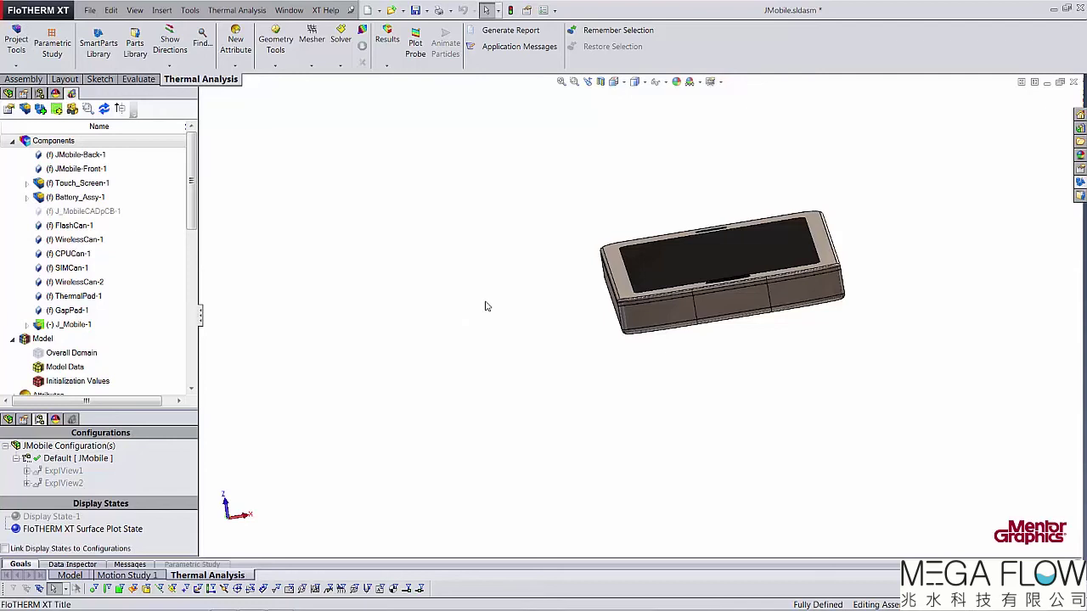
Turn off the automatic minimum feature size in the Components local mesh settings and set the minimum feature size to 1 mm.
{"action": "double_click", "coordinate": [53, 140]}
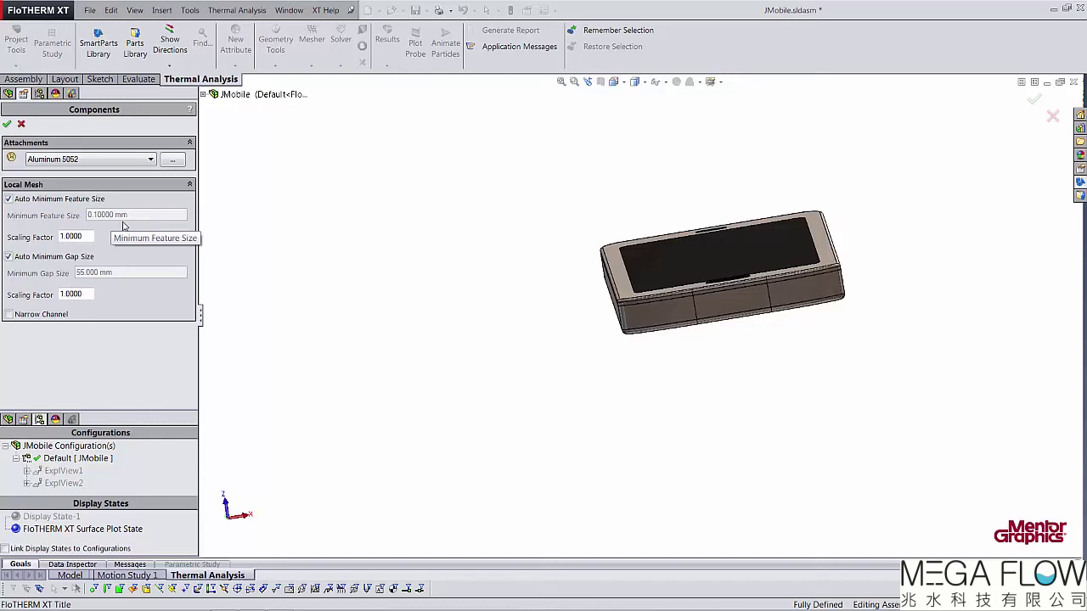
{"action": "left_click", "coordinate": [54, 201]}
{"action": "left_click", "coordinate": [53, 201]}
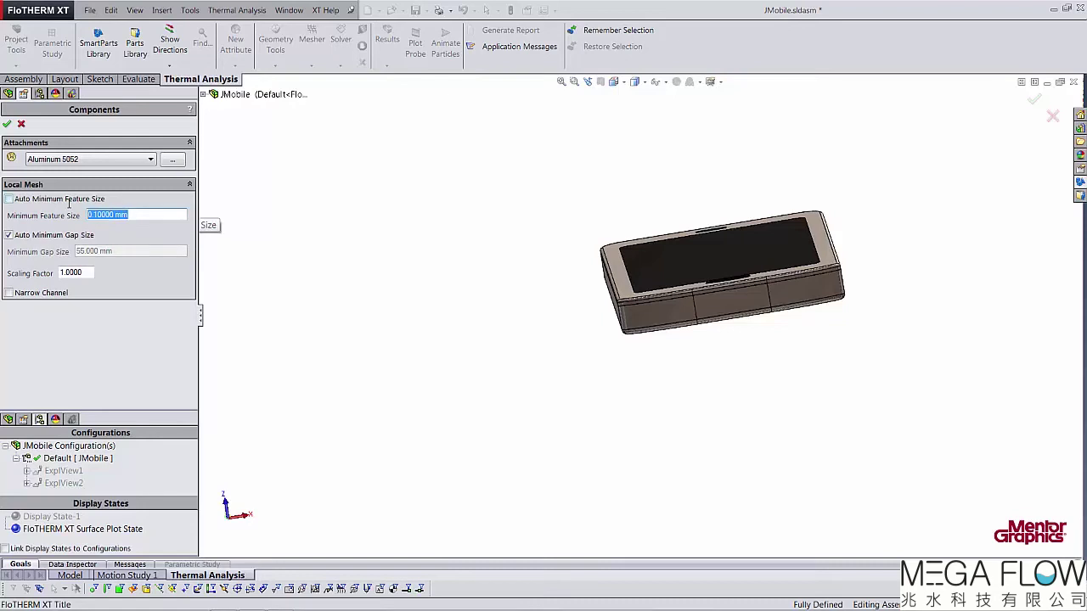
{"action": "type", "text": "1"}
{"action": "left_click", "coordinate": [7, 125]}
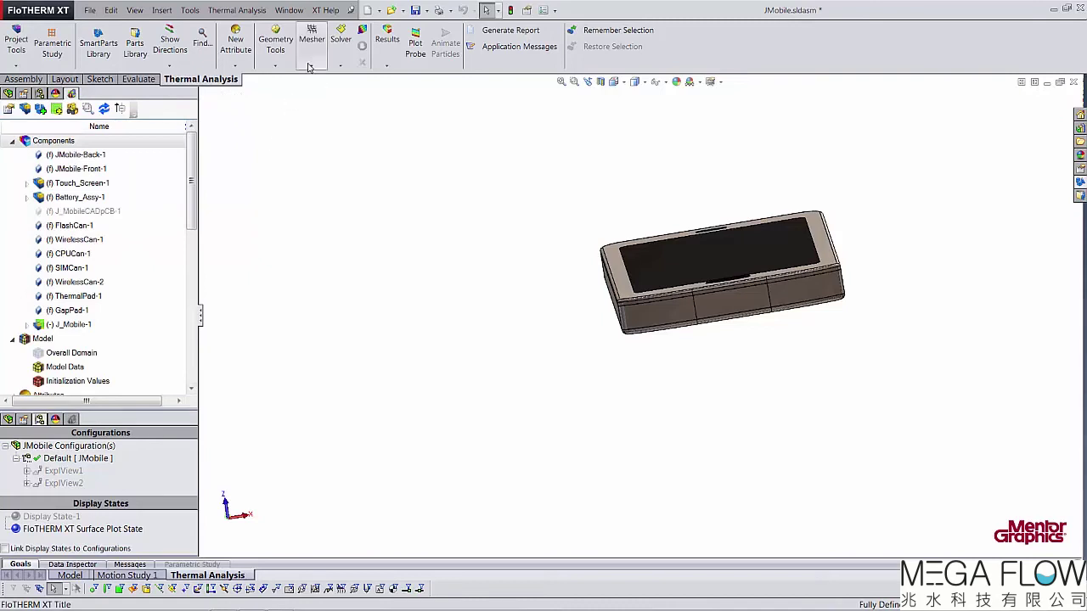
Generate the mesh for the JMobile assembly and run the solver on it.
{"action": "left_click", "coordinate": [310, 66]}
{"action": "left_click", "coordinate": [339, 91]}
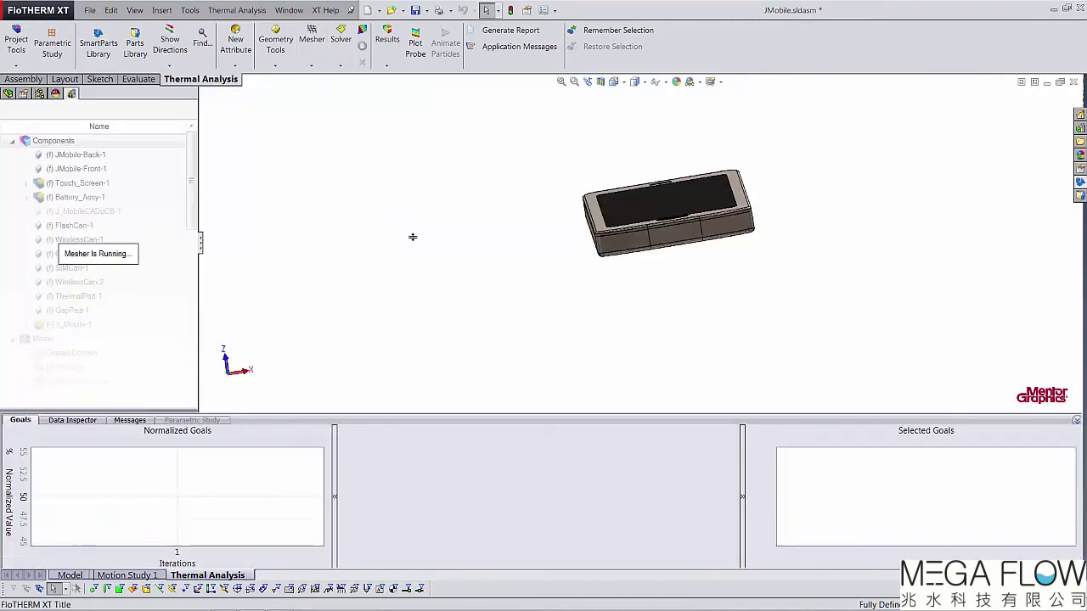
{"action": "left_click", "coordinate": [545, 339]}
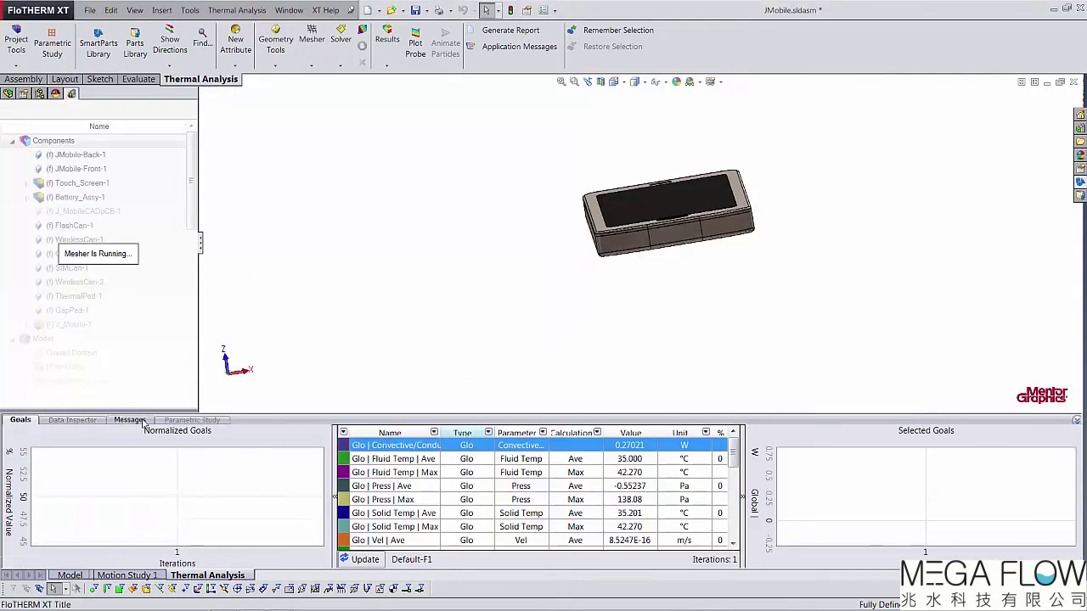
{"action": "left_click", "coordinate": [340, 66]}
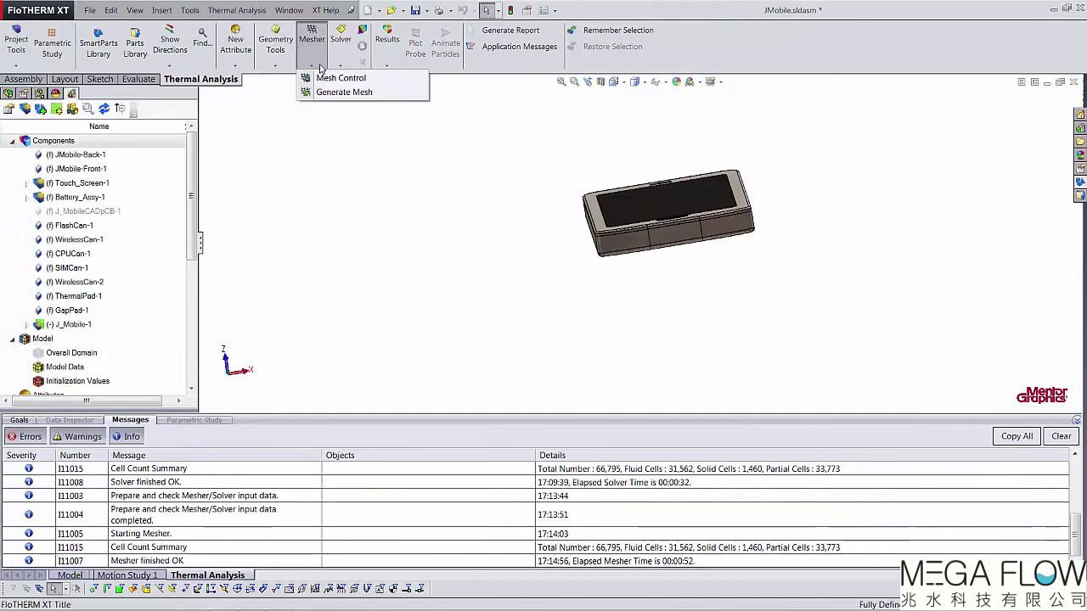
{"action": "left_click", "coordinate": [344, 73]}
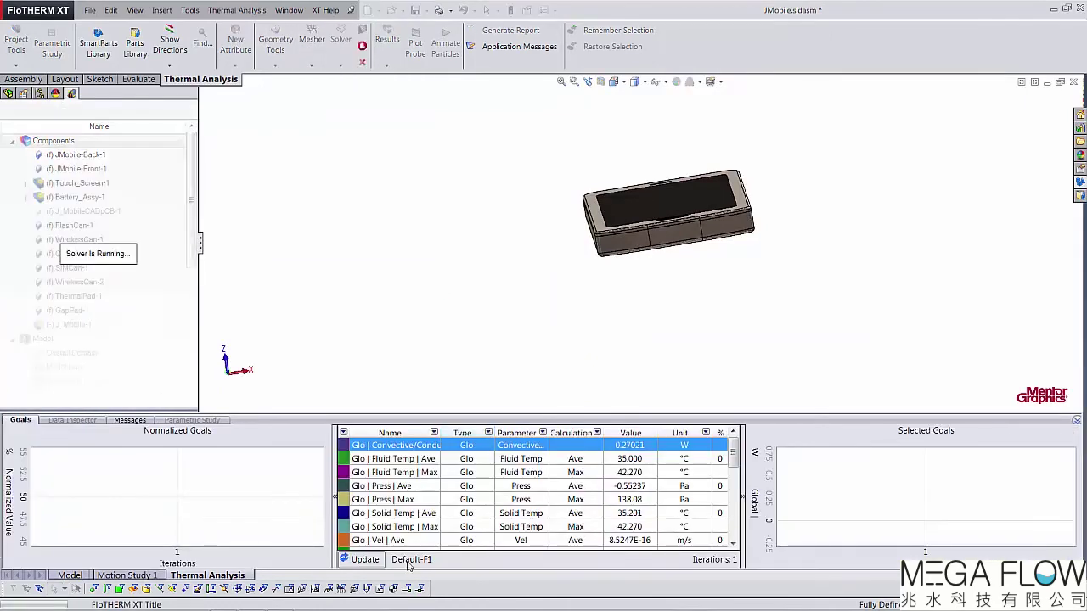
Review the cell count summary and the elapsed mesher time in the run messages.
{"action": "left_click", "coordinate": [132, 422]}
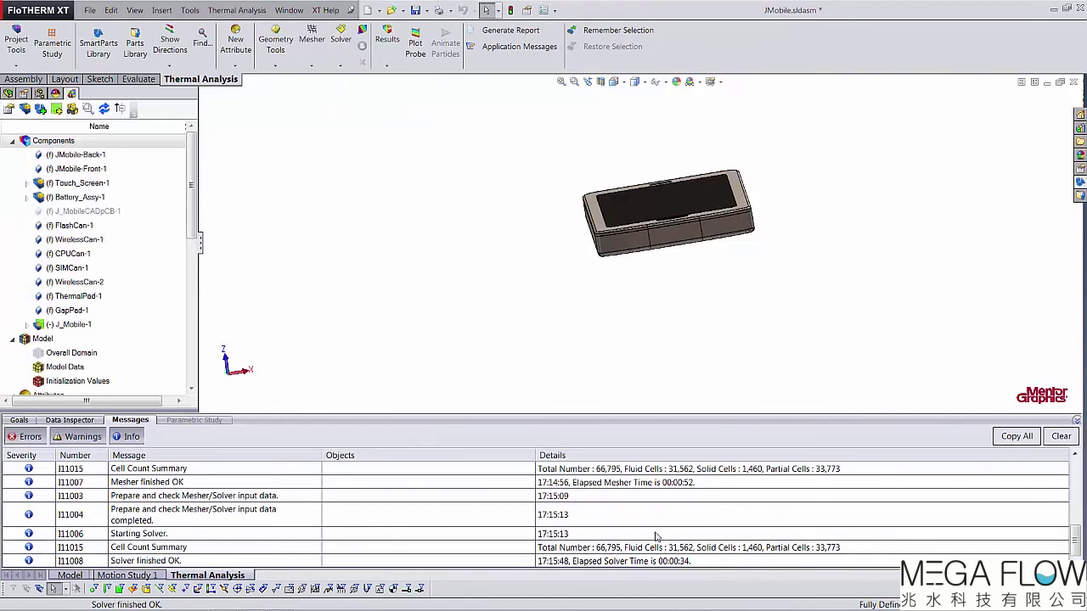
{"action": "left_click", "coordinate": [633, 547]}
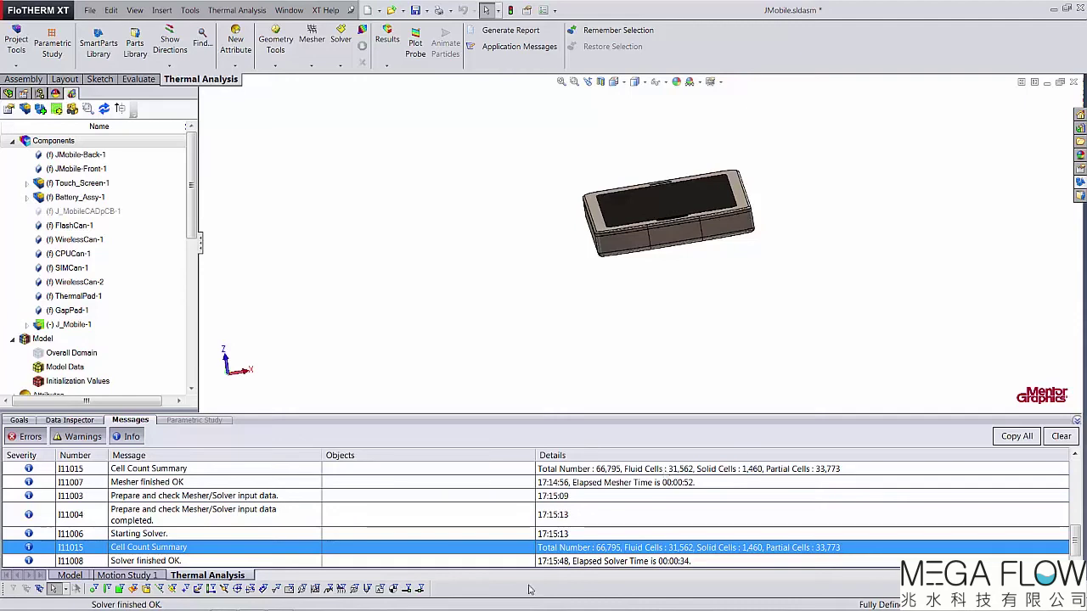
{"action": "left_click", "coordinate": [649, 485]}
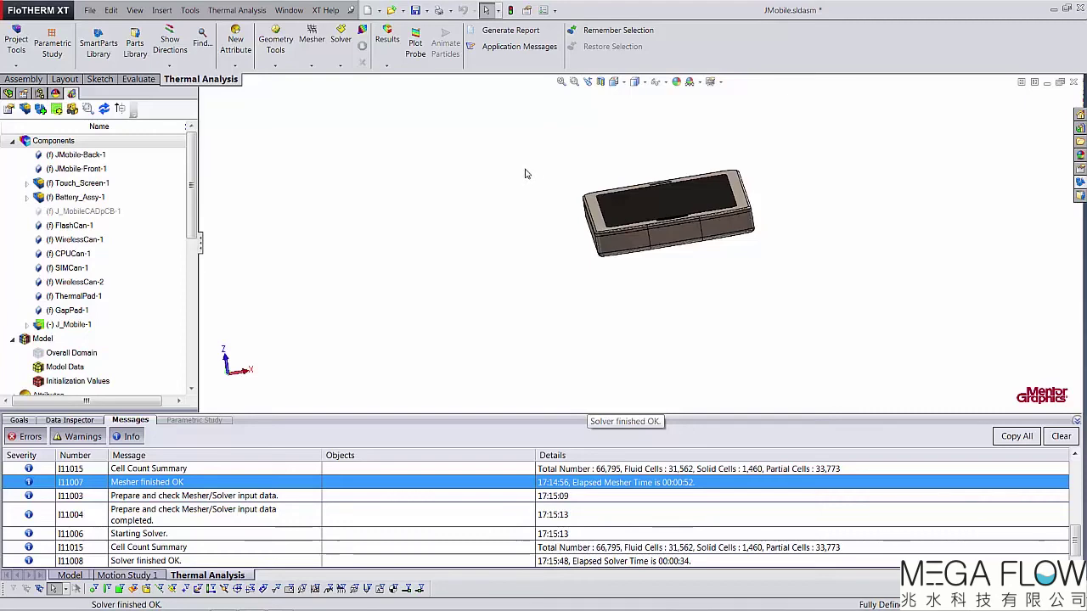
Switch to the saved Cut-View1 orientation and show the Section plane plot over the cut phone.
{"action": "left_click", "coordinate": [614, 83]}
{"action": "left_click", "coordinate": [635, 151]}
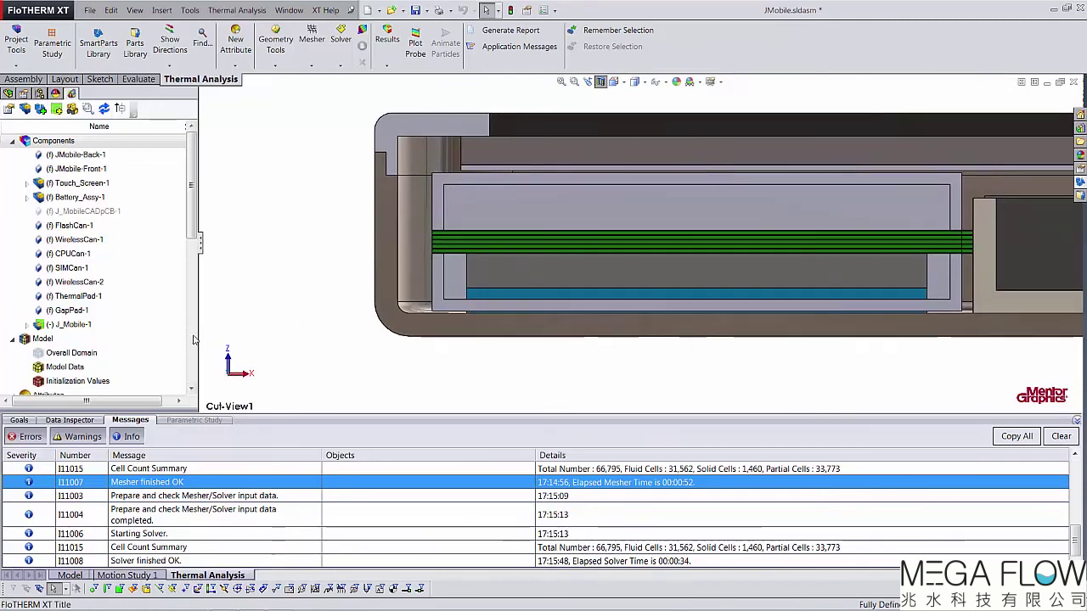
{"action": "left_click_drag", "start_coordinate": [189, 235], "coordinate": [182, 379]}
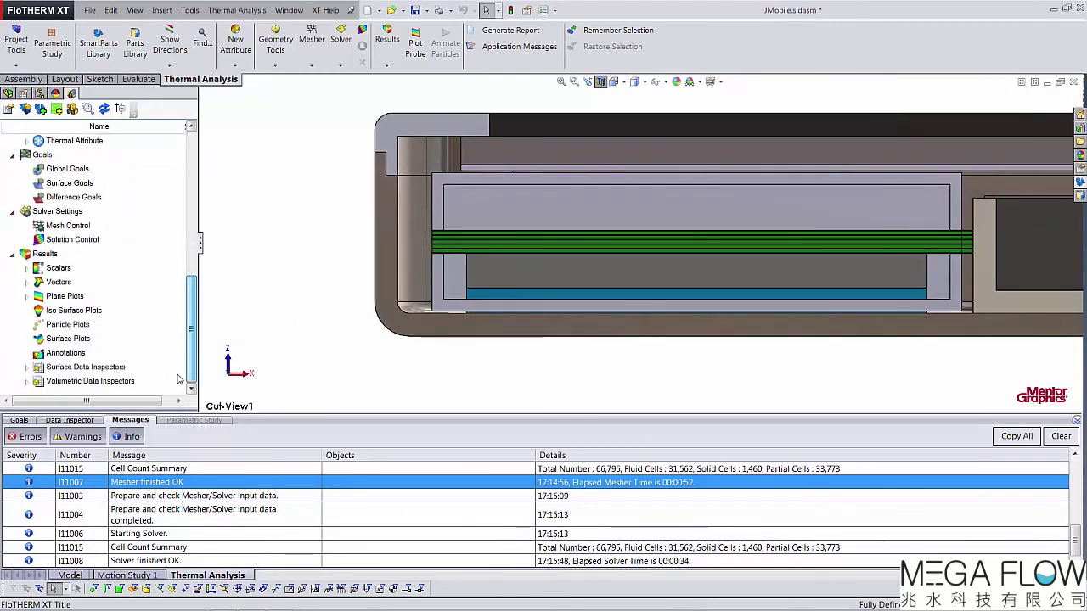
{"action": "left_click", "coordinate": [26, 296]}
{"action": "left_click", "coordinate": [72, 352]}
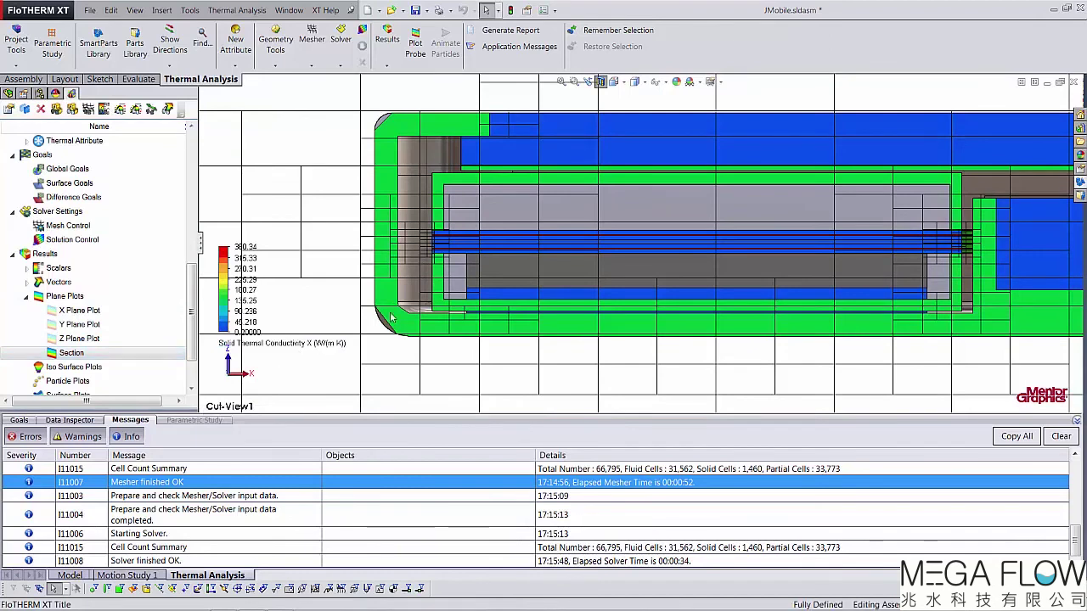
Examine the mesh cells at the housing's rounded lower corner, the thin gap and pad beneath the can, and the PCB layers.
{"action": "scroll", "coordinate": [378, 316], "scroll_direction": "up", "scroll_amount": 3}
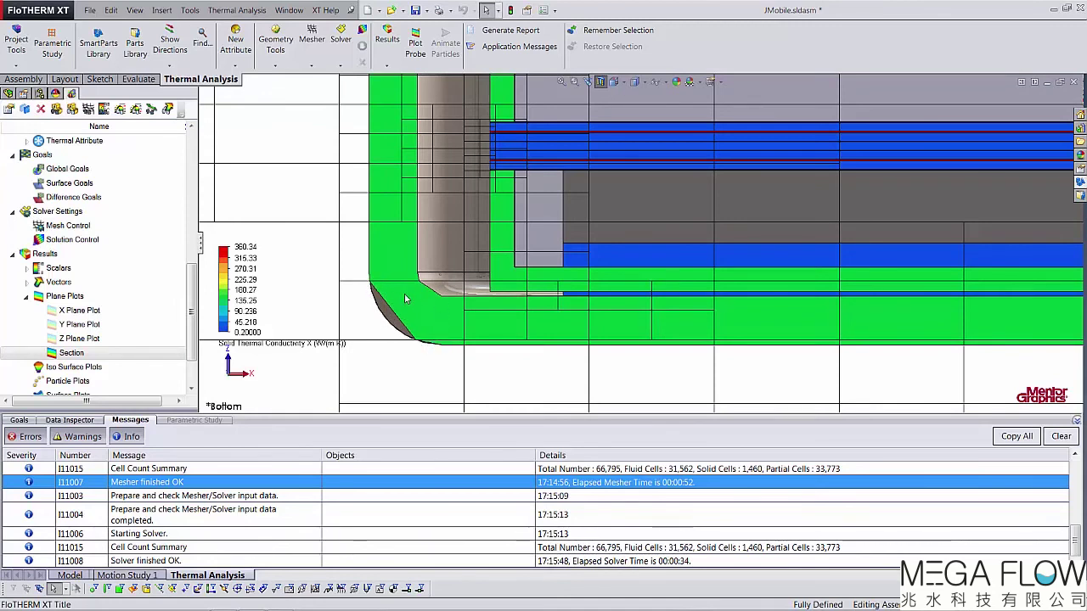
{"action": "key", "text": "z"}
{"action": "scroll", "coordinate": [463, 295], "scroll_direction": "up", "scroll_amount": 2}
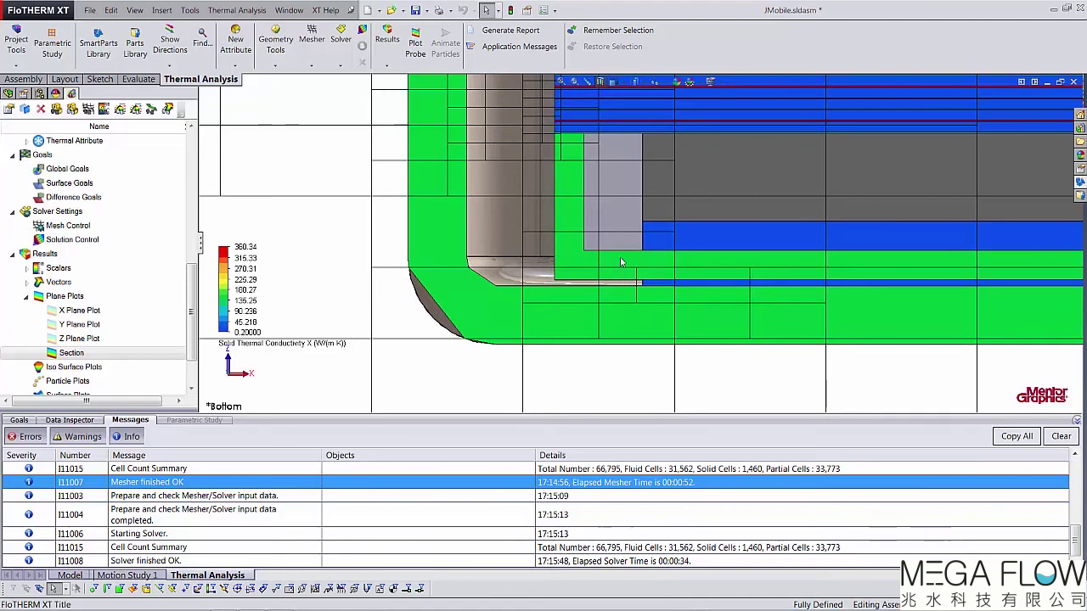
{"action": "scroll", "coordinate": [712, 221], "scroll_direction": "down", "scroll_amount": 1}
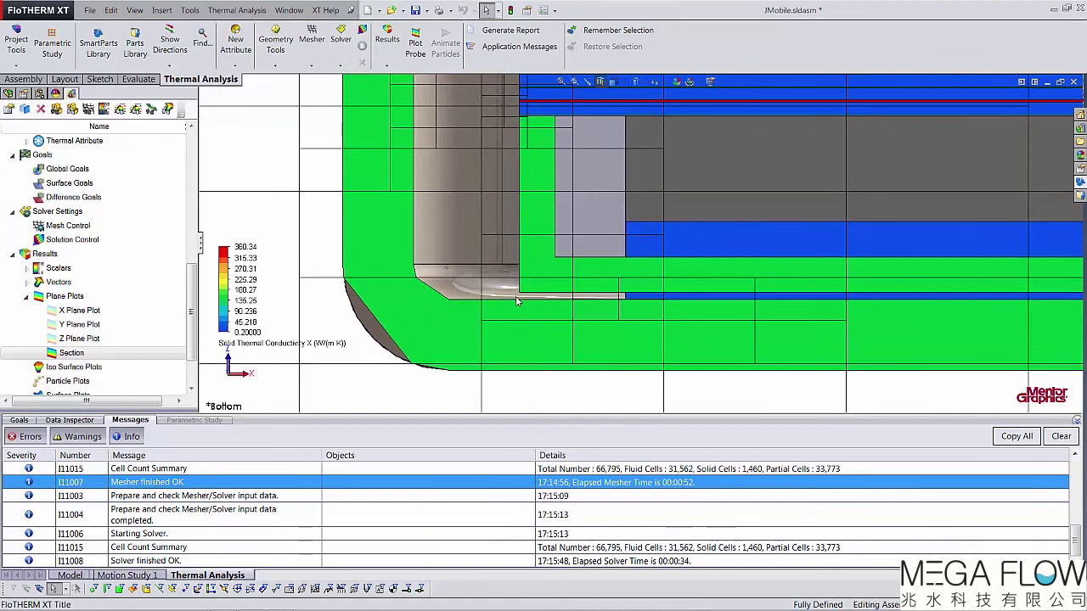
{"action": "scroll", "coordinate": [684, 219], "scroll_direction": "up", "scroll_amount": 3}
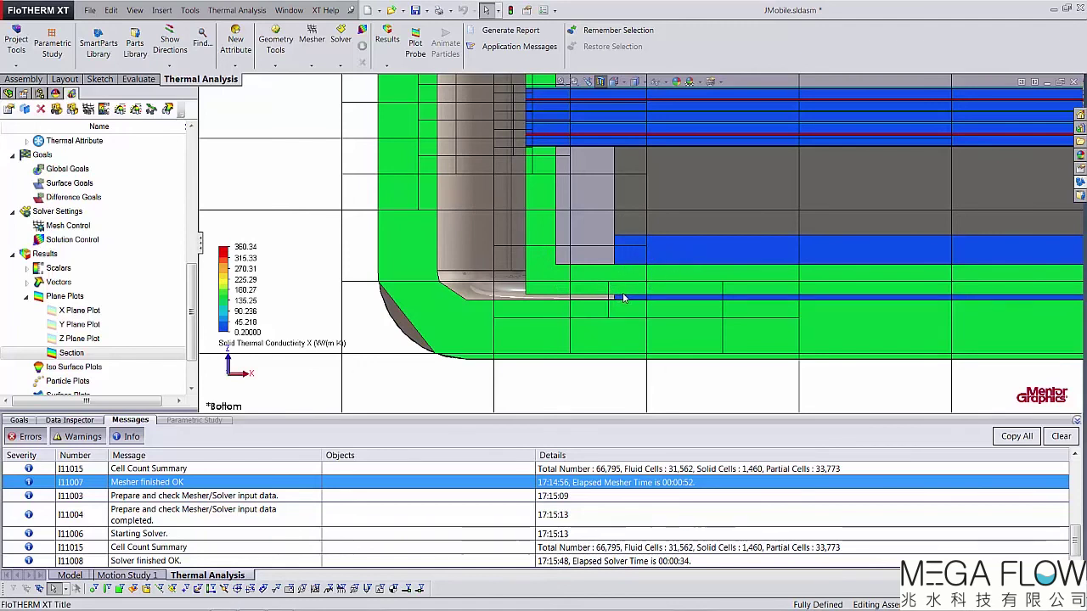
{"action": "scroll", "coordinate": [584, 136], "scroll_direction": "down", "scroll_amount": 3}
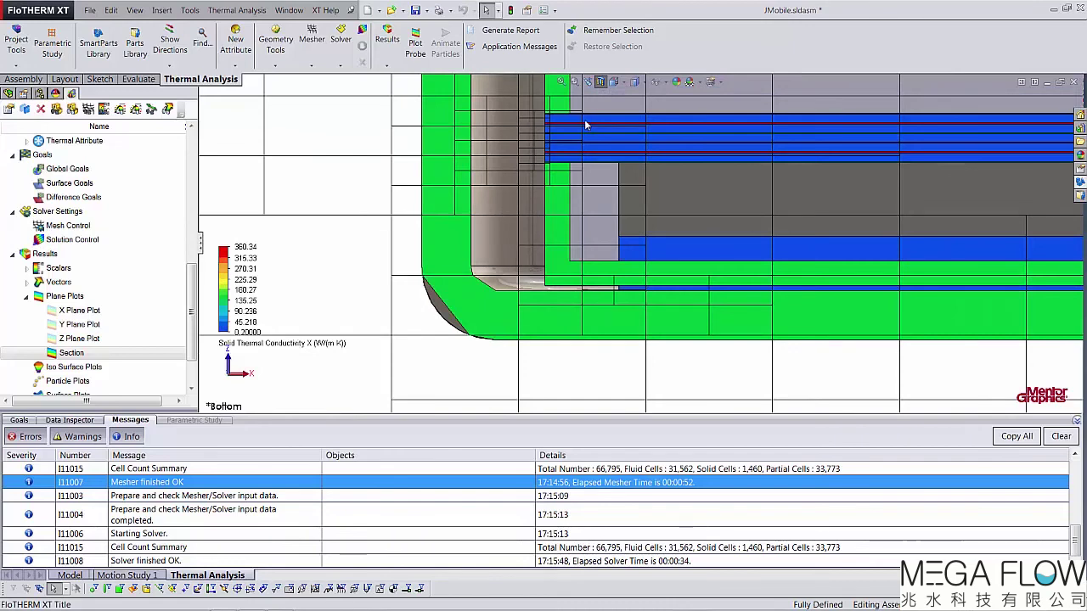
{"action": "scroll", "coordinate": [552, 148], "scroll_direction": "down", "scroll_amount": 1}
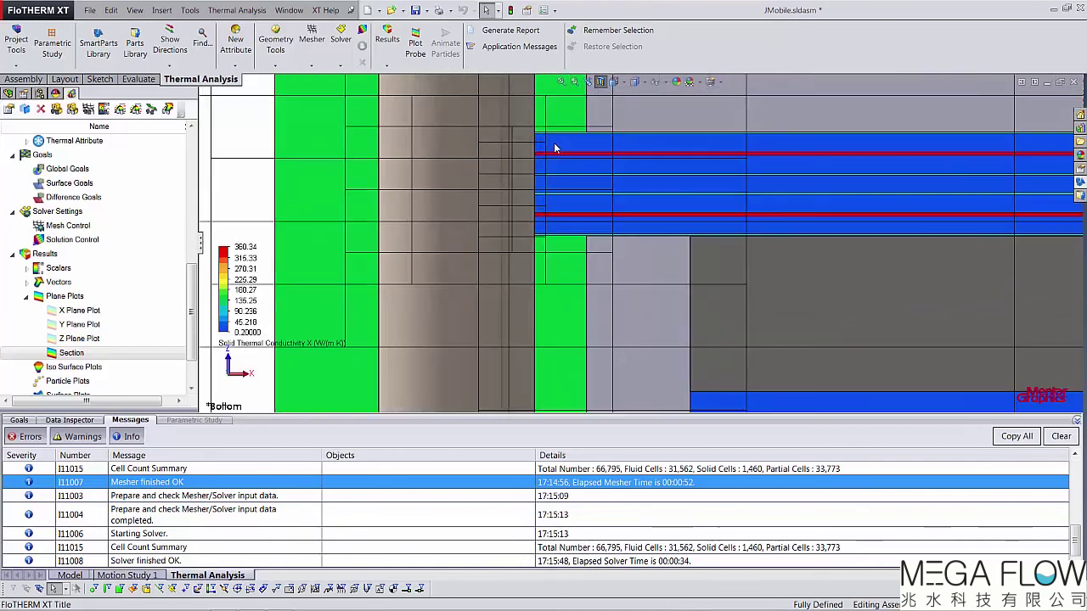
{"action": "scroll", "coordinate": [557, 231], "scroll_direction": "up", "scroll_amount": 3}
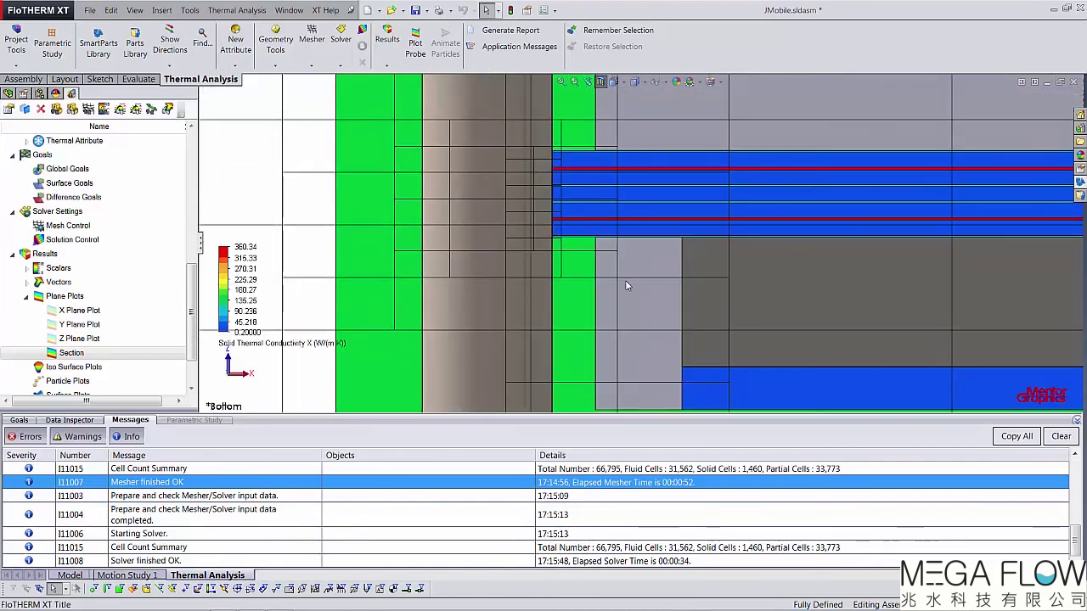
{"action": "scroll", "coordinate": [713, 327], "scroll_direction": "up", "scroll_amount": 1}
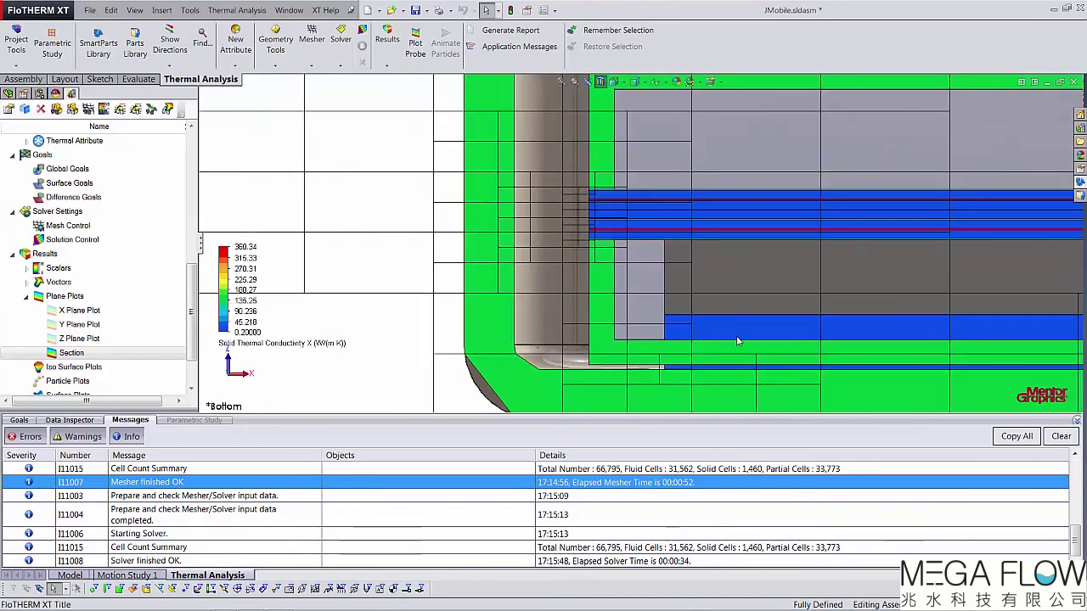
{"action": "scroll", "coordinate": [730, 337], "scroll_direction": "up", "scroll_amount": 1}
{"action": "scroll", "coordinate": [738, 343], "scroll_direction": "down", "scroll_amount": 4}
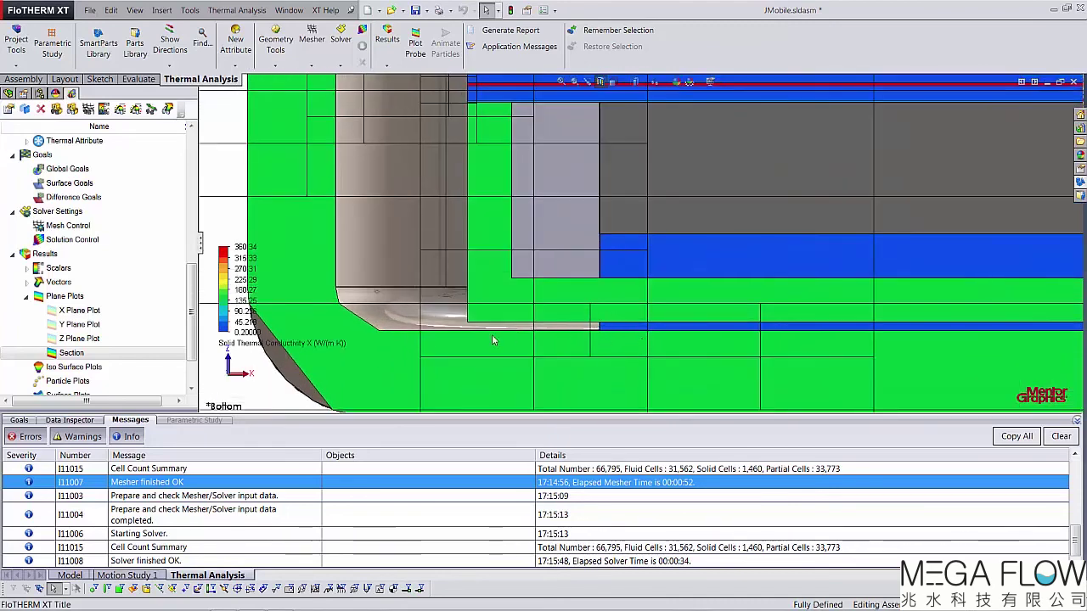
{"action": "scroll", "coordinate": [322, 361], "scroll_direction": "up", "scroll_amount": 1}
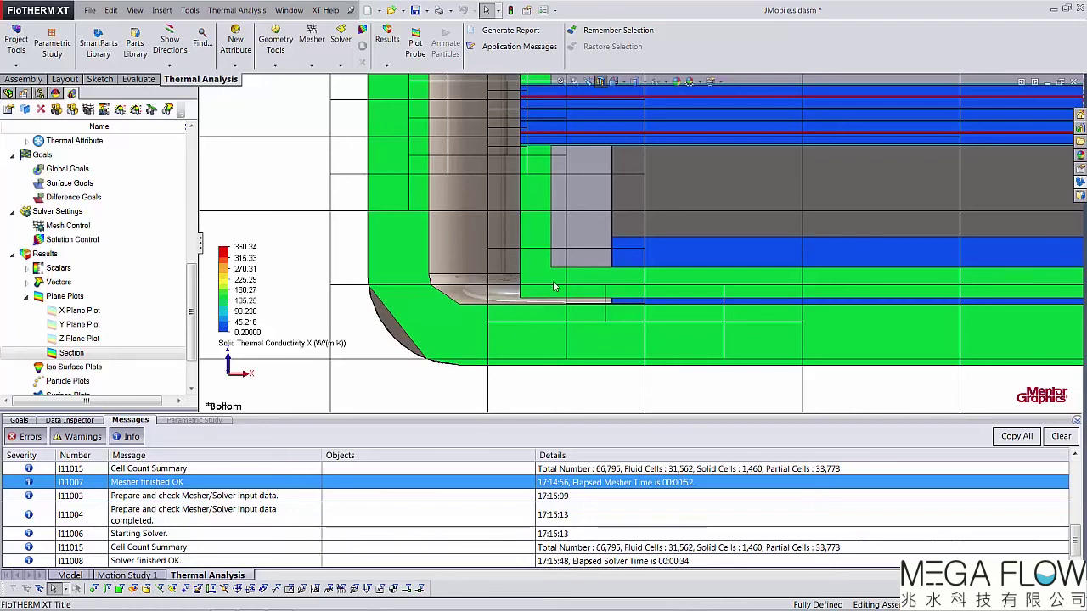
{"action": "scroll", "coordinate": [553, 287], "scroll_direction": "up", "scroll_amount": 1}
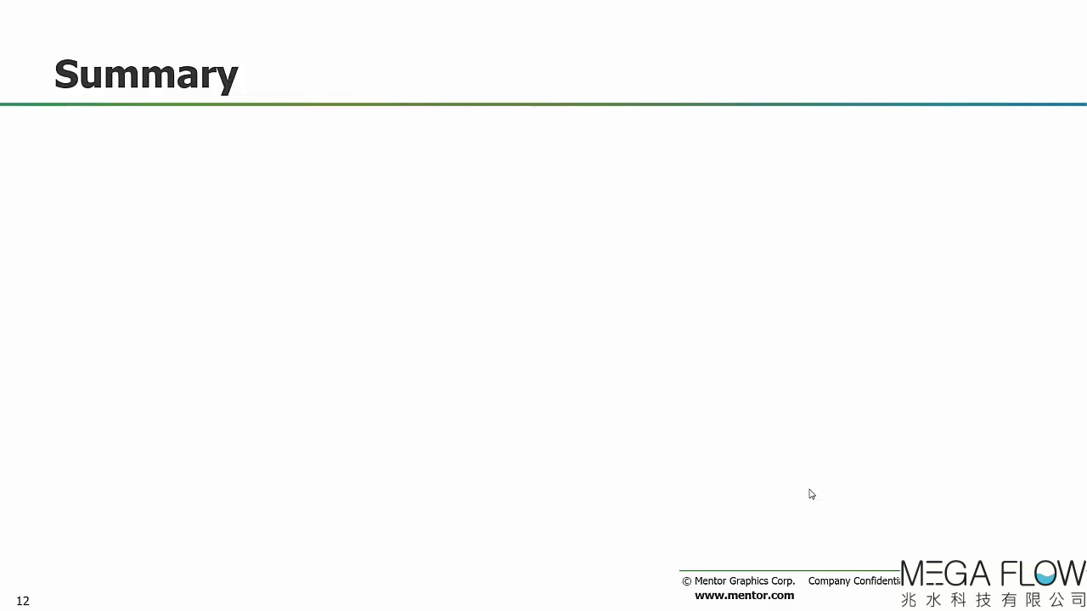
{"action": "key", "text": "Right"}
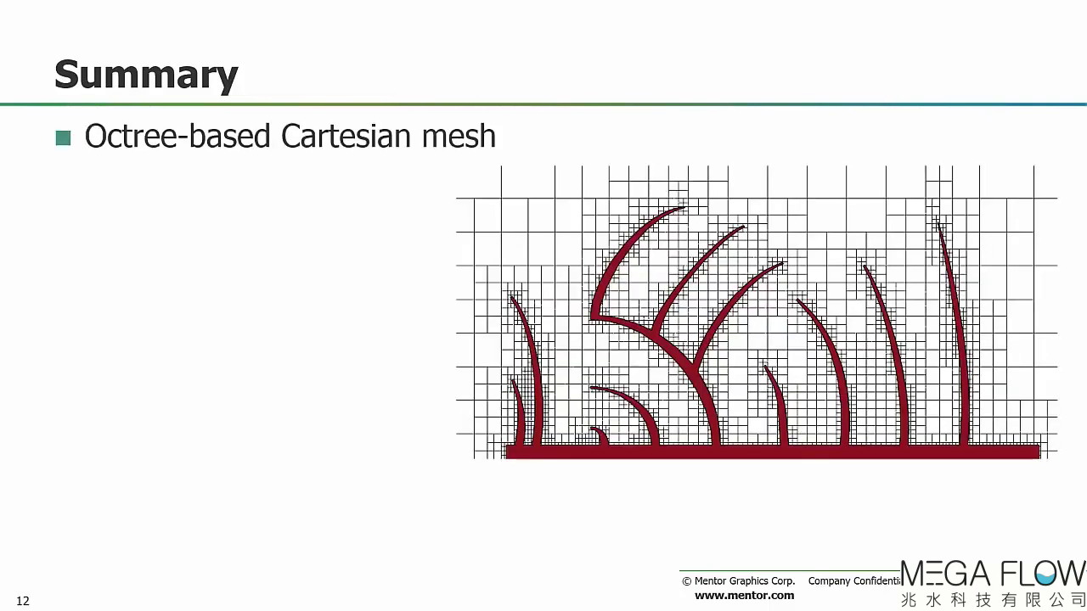